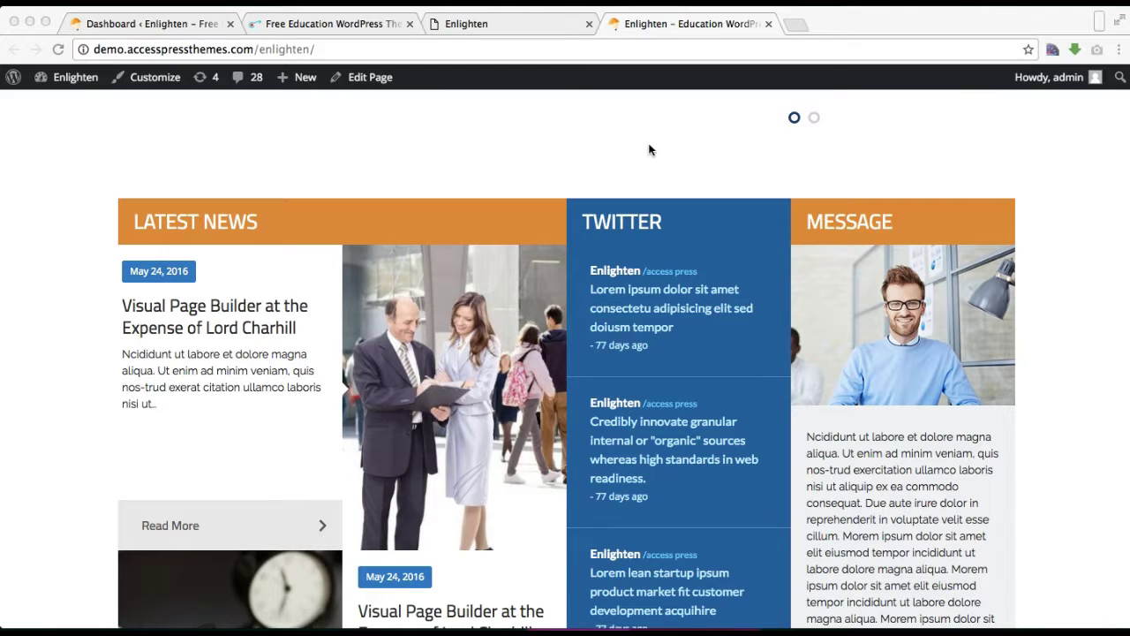
Review the Enlighten demo's Latest News, Twitter and Message sections, then return to the Dashboard
click(559, 120)
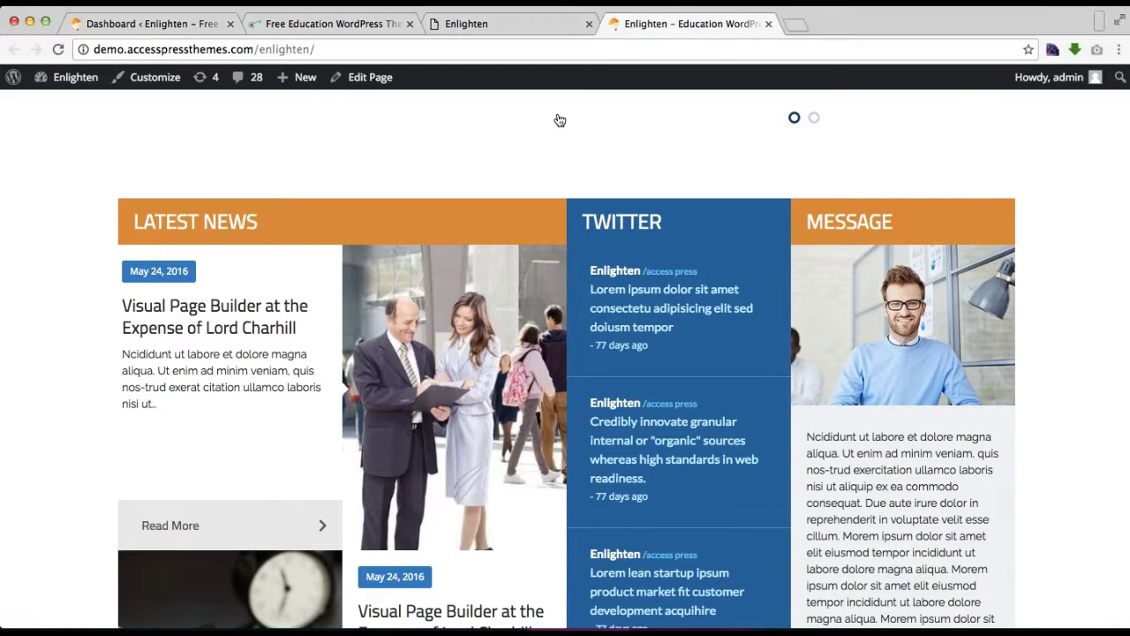
scroll(648, 182, up, 20)
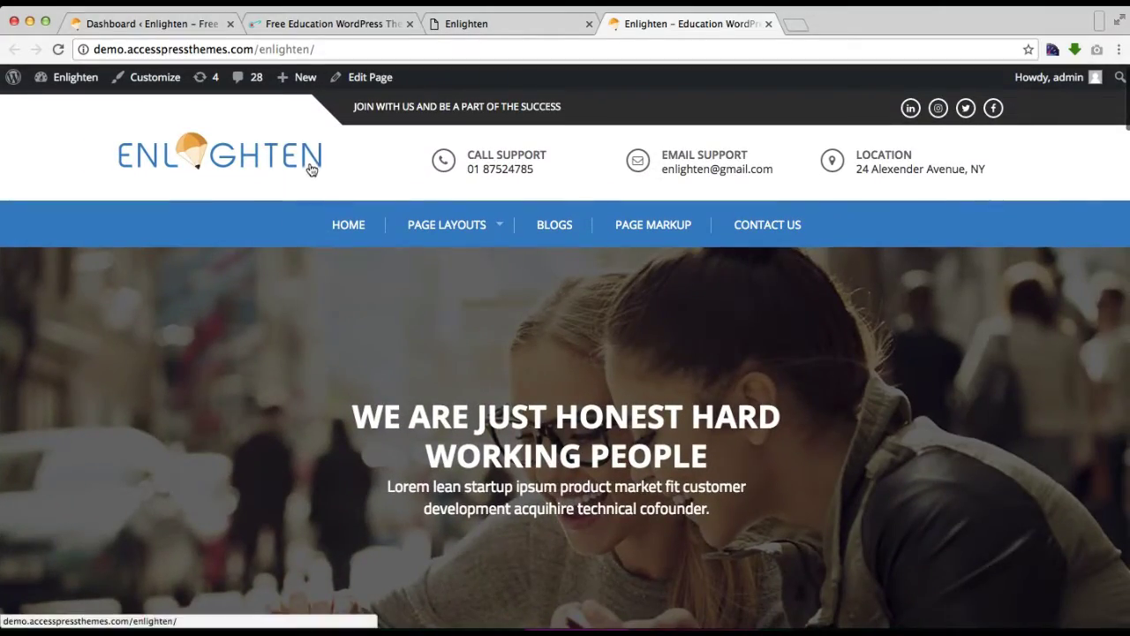
scroll(587, 217, down, 20)
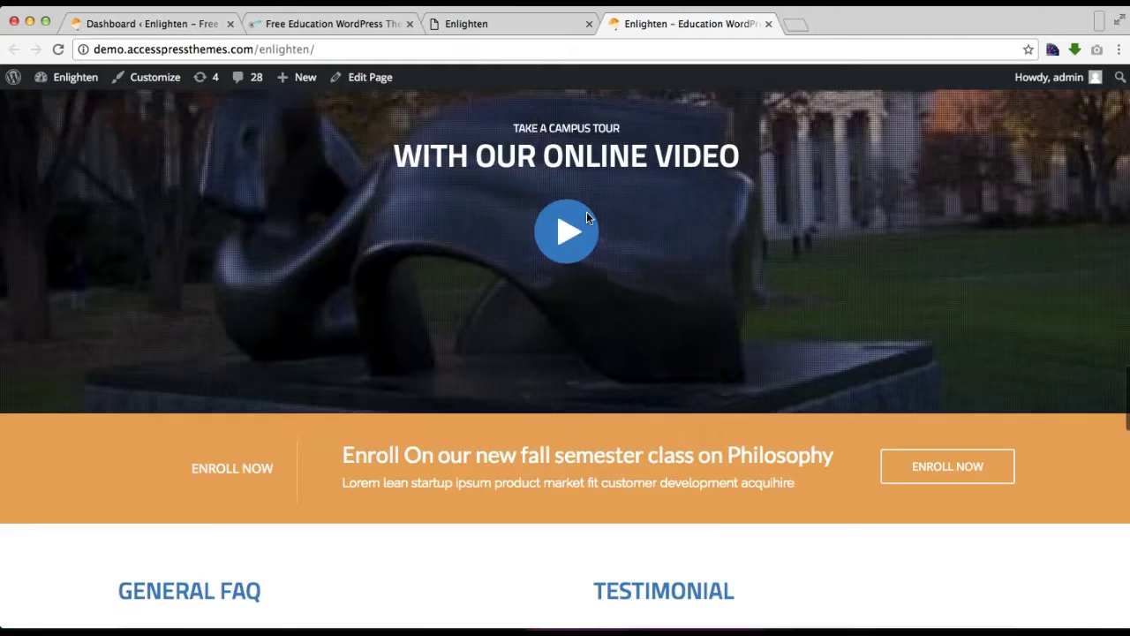
scroll(587, 211, down, 3)
scroll(586, 211, up, 5)
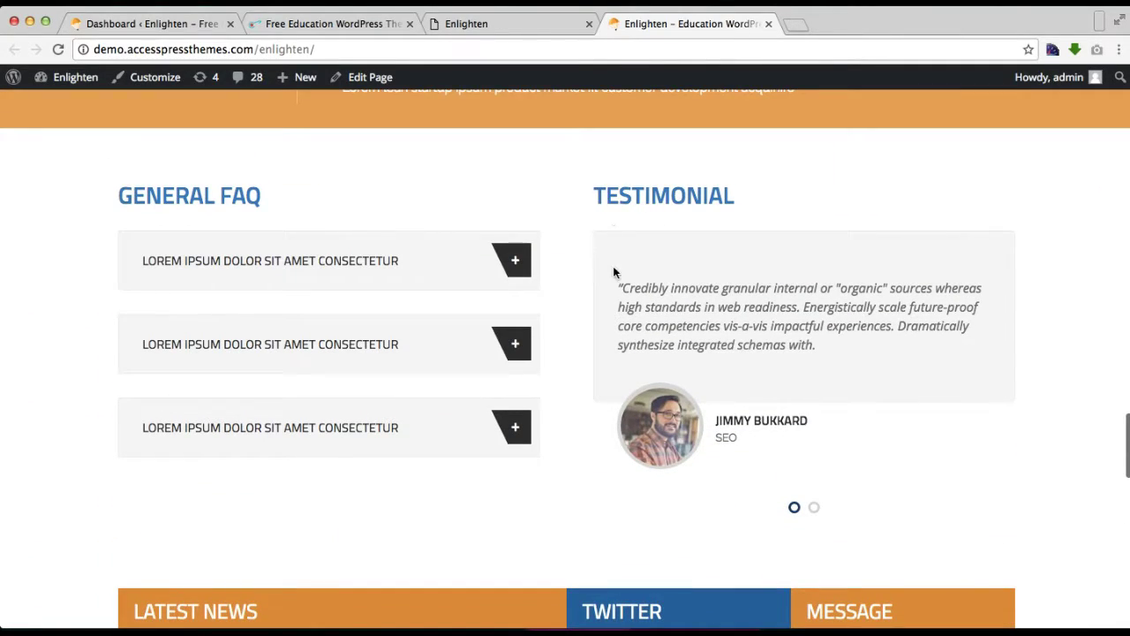
scroll(587, 420, down, 6)
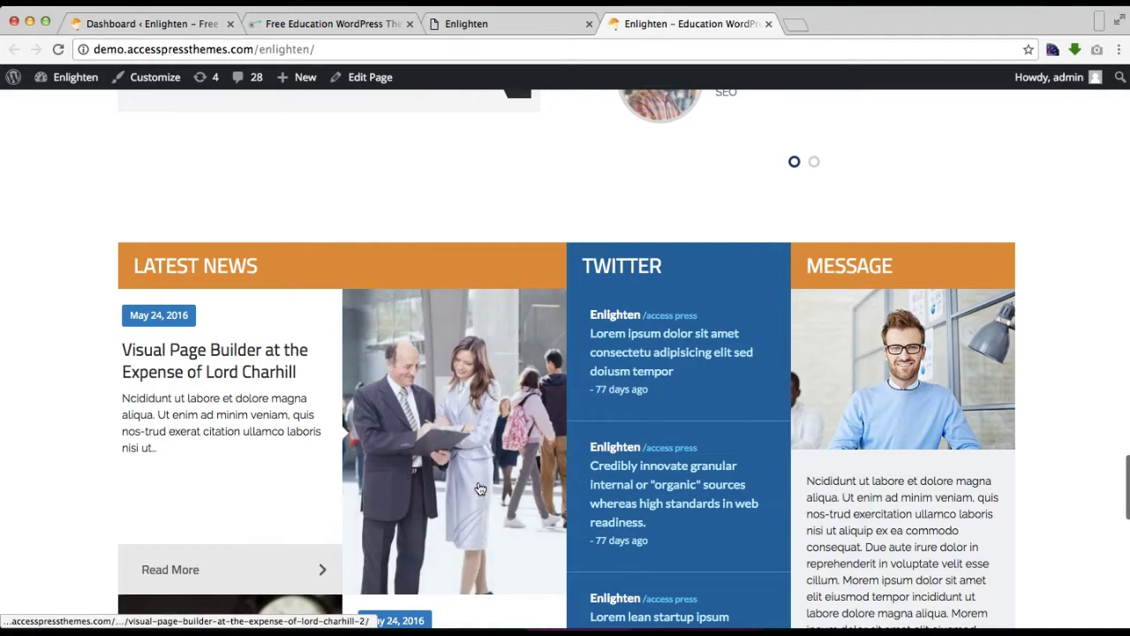
scroll(512, 535, down, 2)
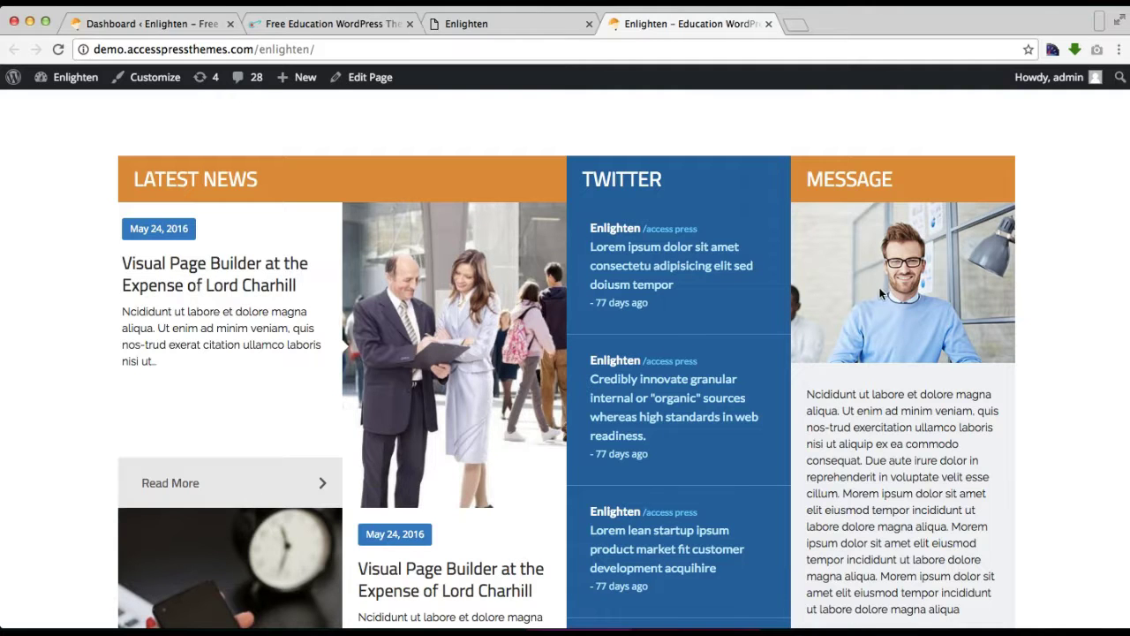
scroll(873, 530, down, 4)
scroll(872, 530, up, 2)
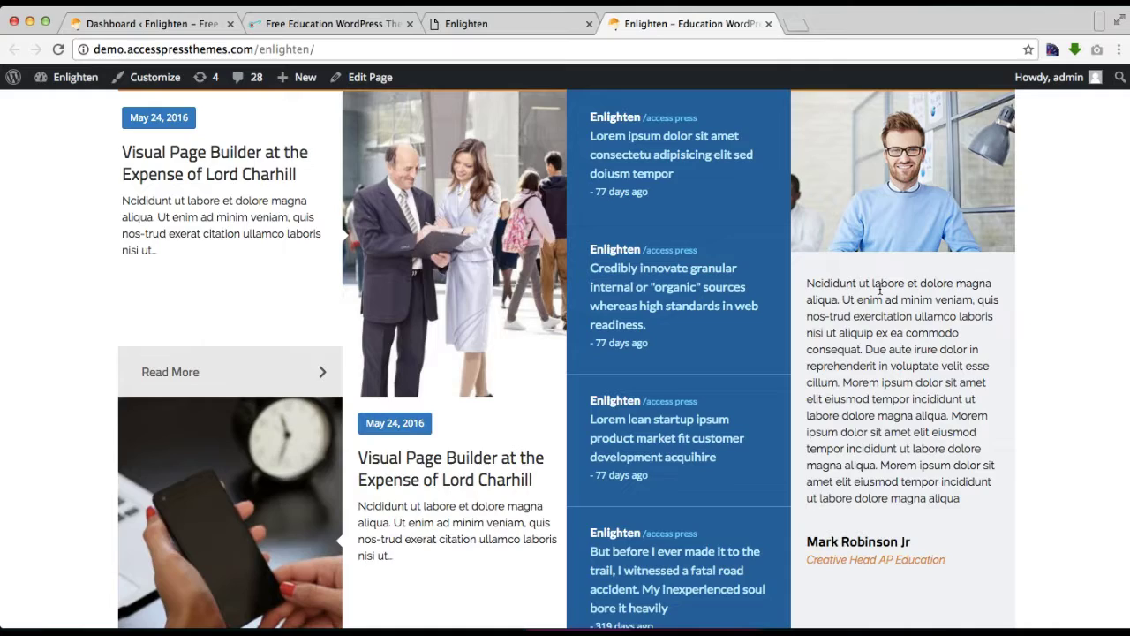
scroll(877, 262, up, 3)
scroll(877, 262, down, 1)
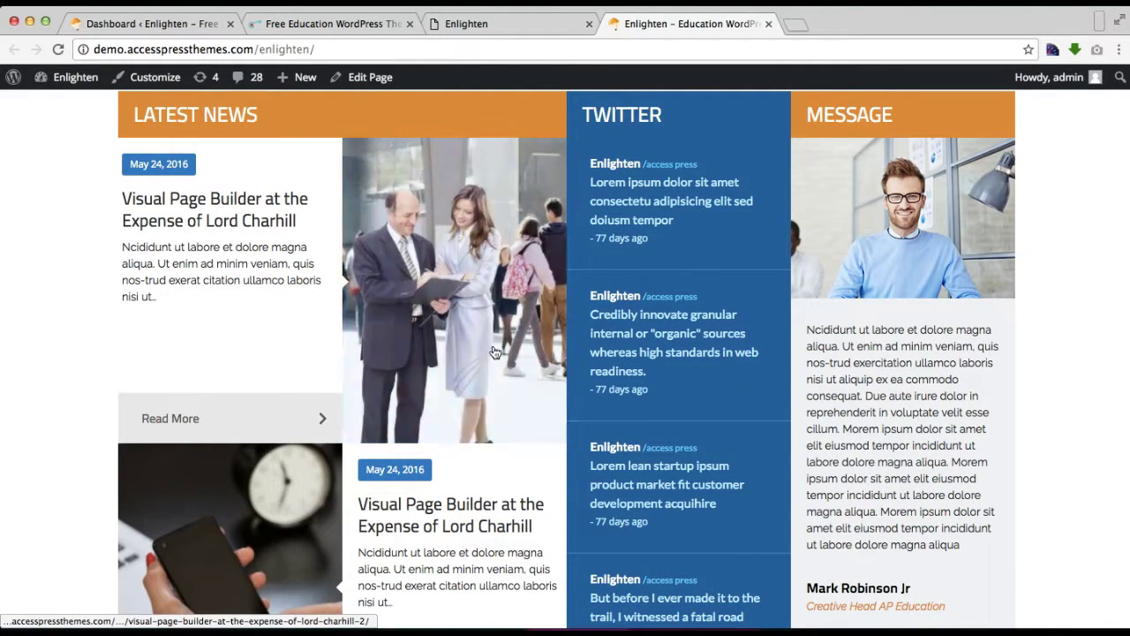
click(171, 30)
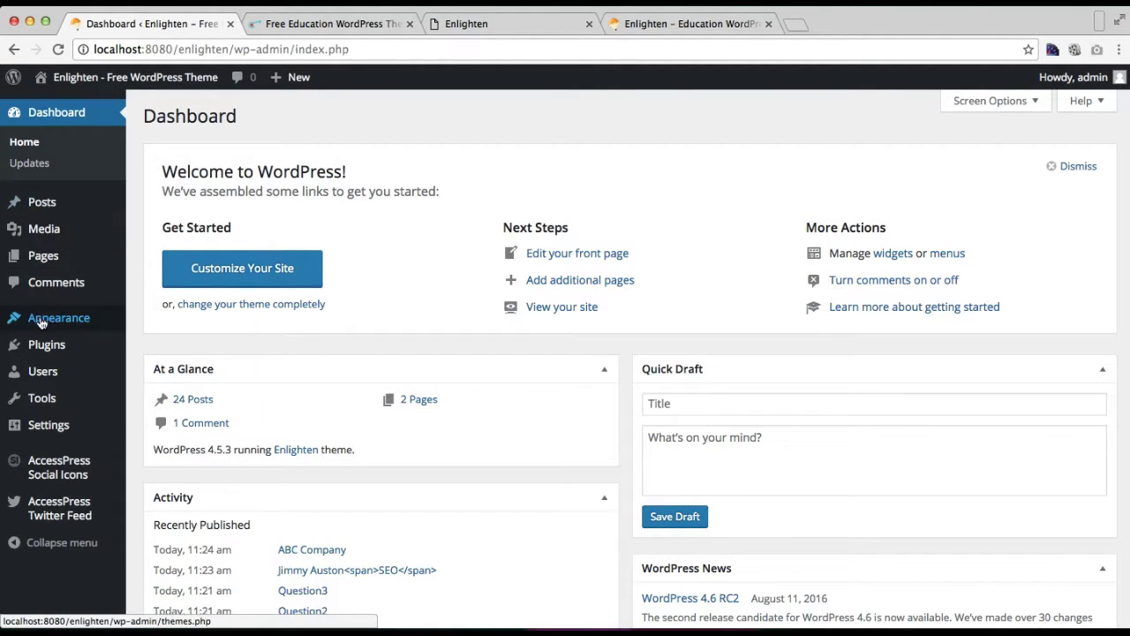
Open the theme Customizer from Appearance in a new browser tab
mouse_move(45, 325)
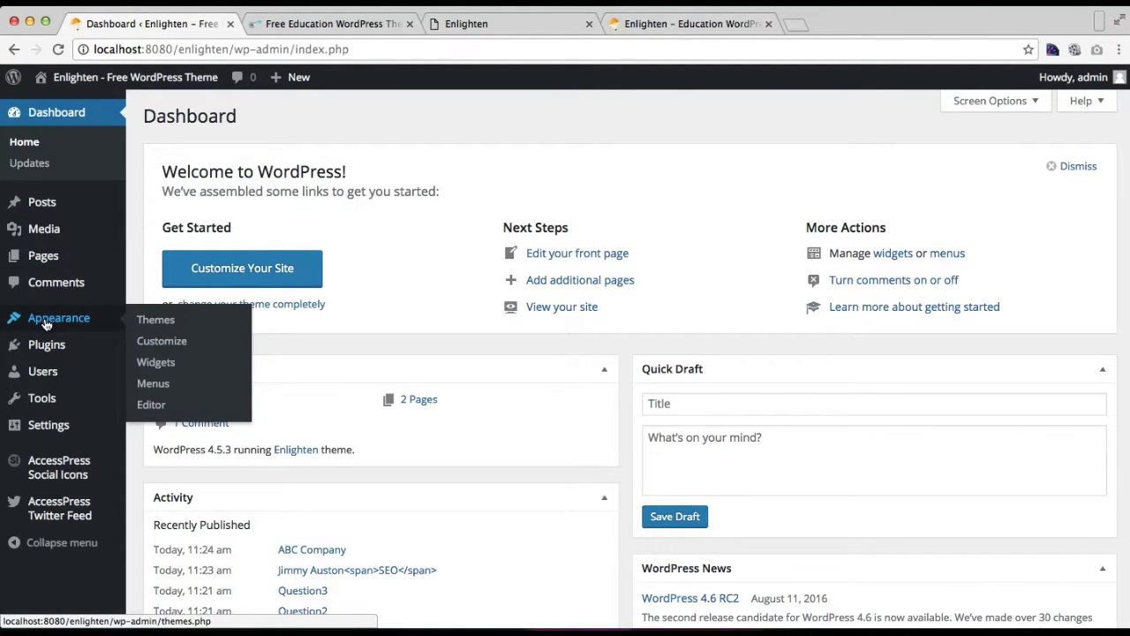
right_click(169, 344)
click(181, 347)
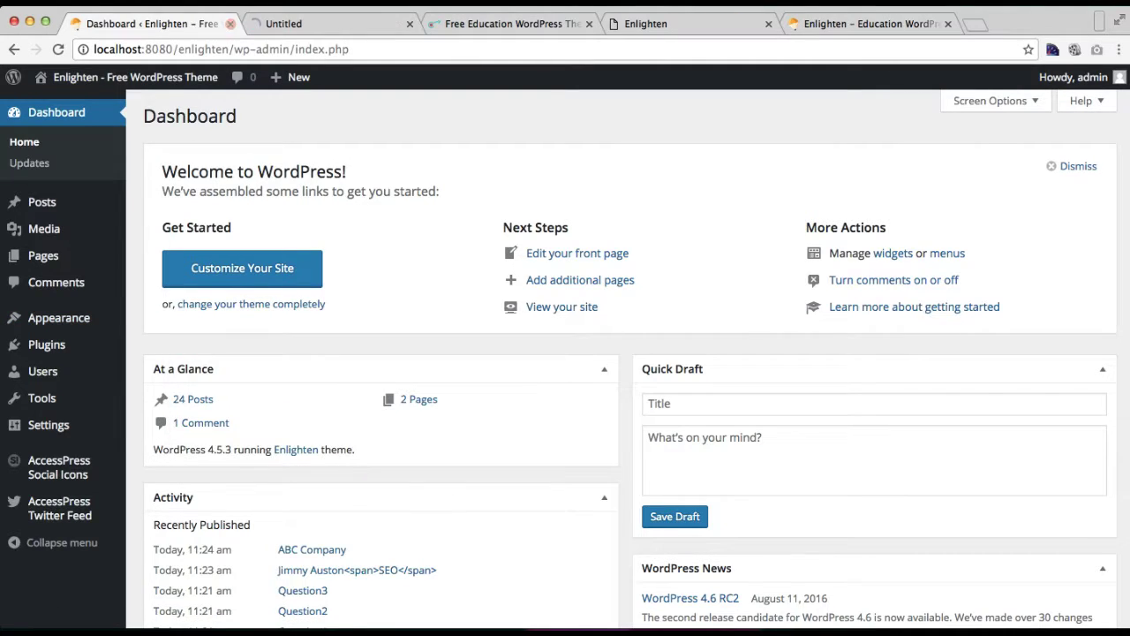
click(302, 27)
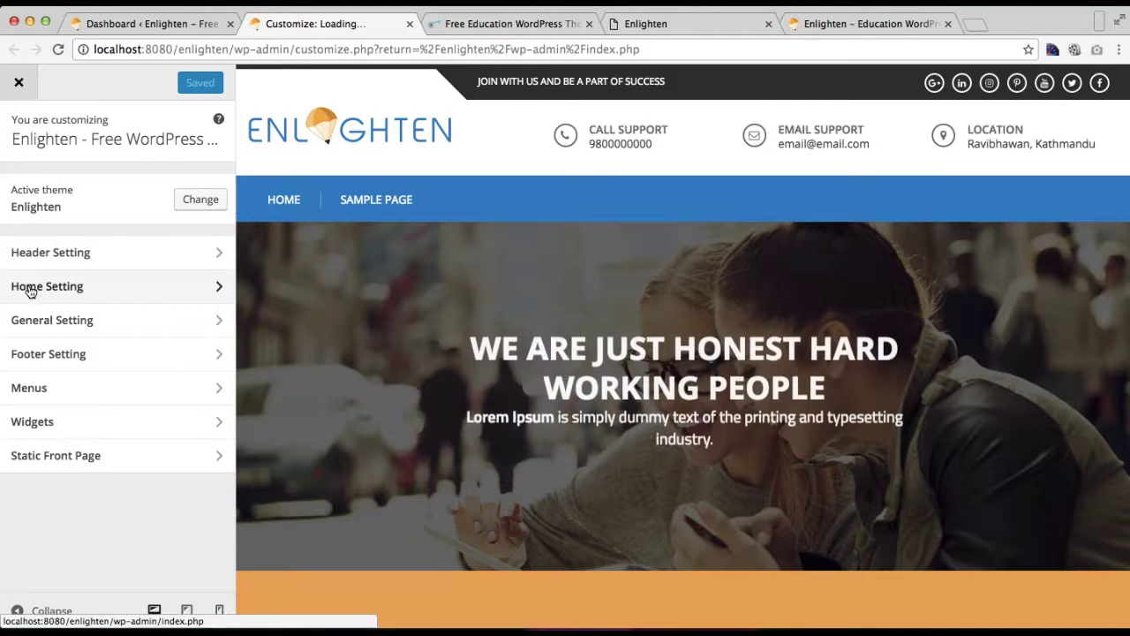
Enable the News Twitter Message Section under Home Setting and save & publish
click(31, 290)
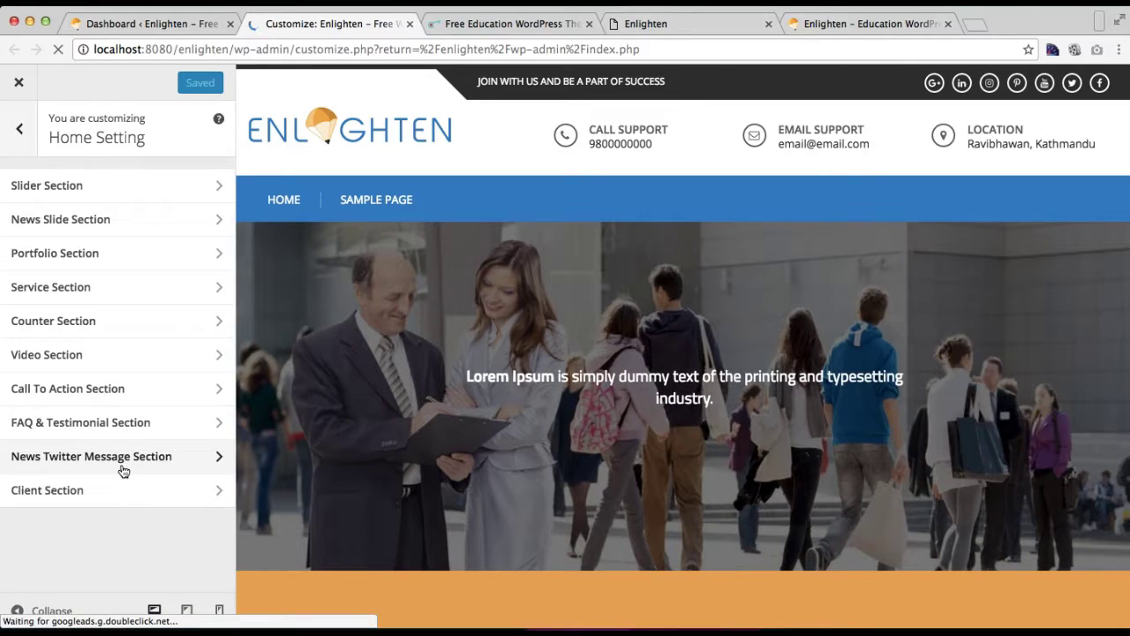
click(123, 468)
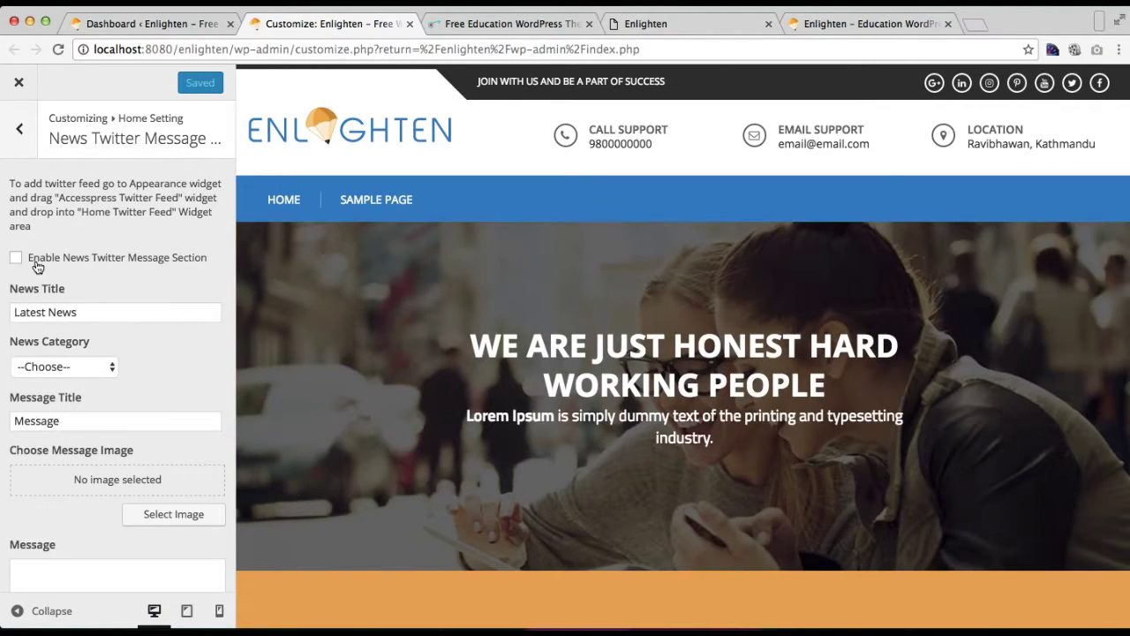
click(17, 258)
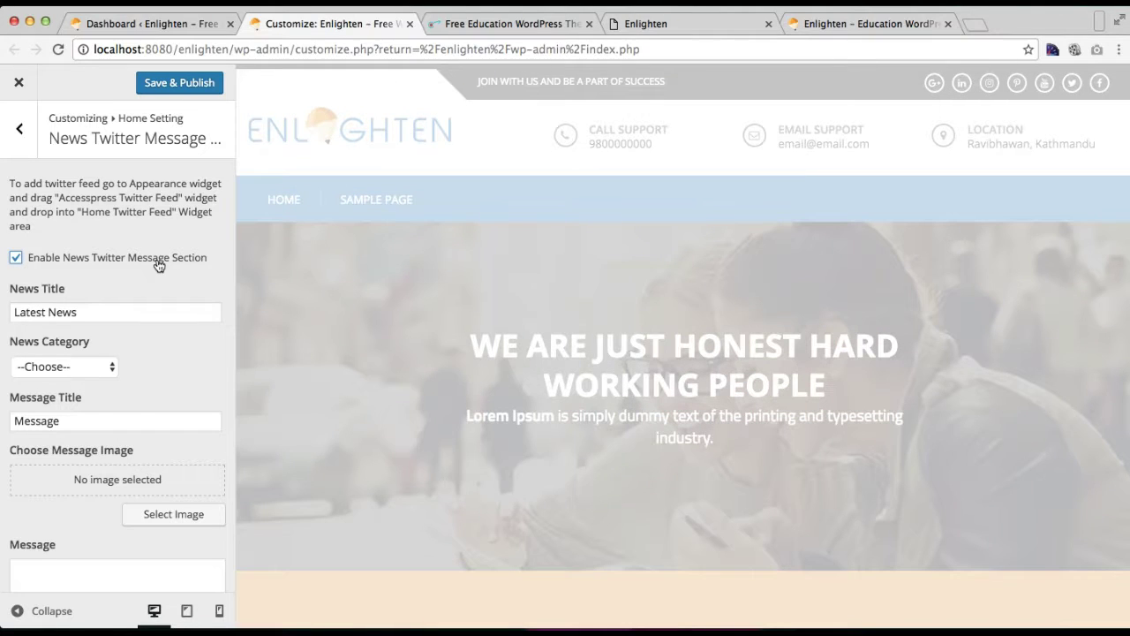
scroll(163, 273, down, 1)
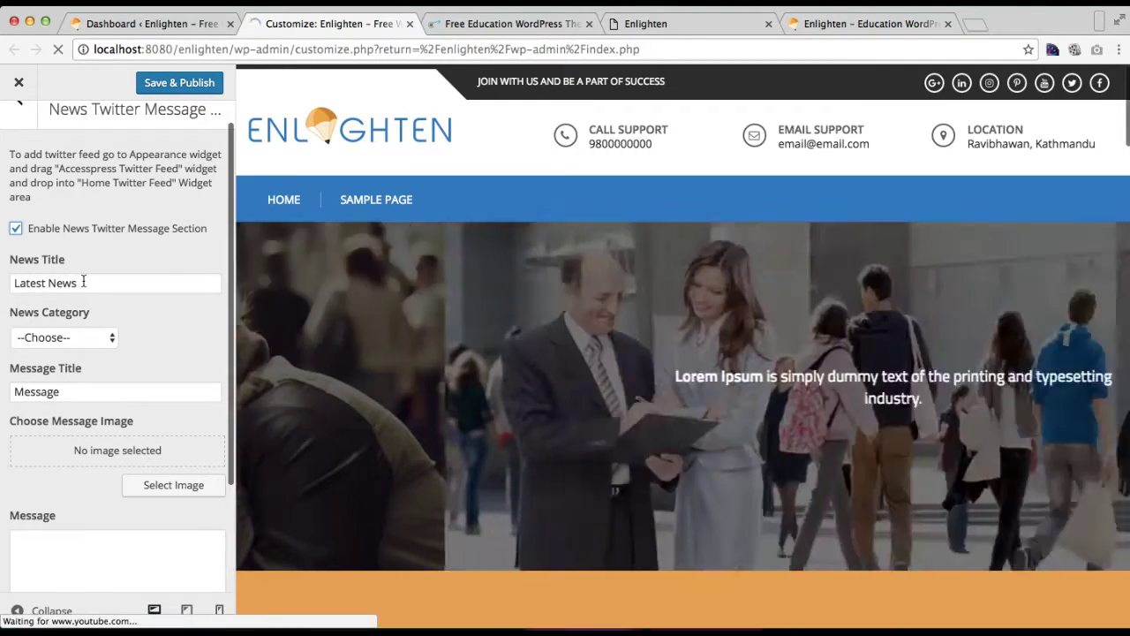
scroll(153, 334, down, 1)
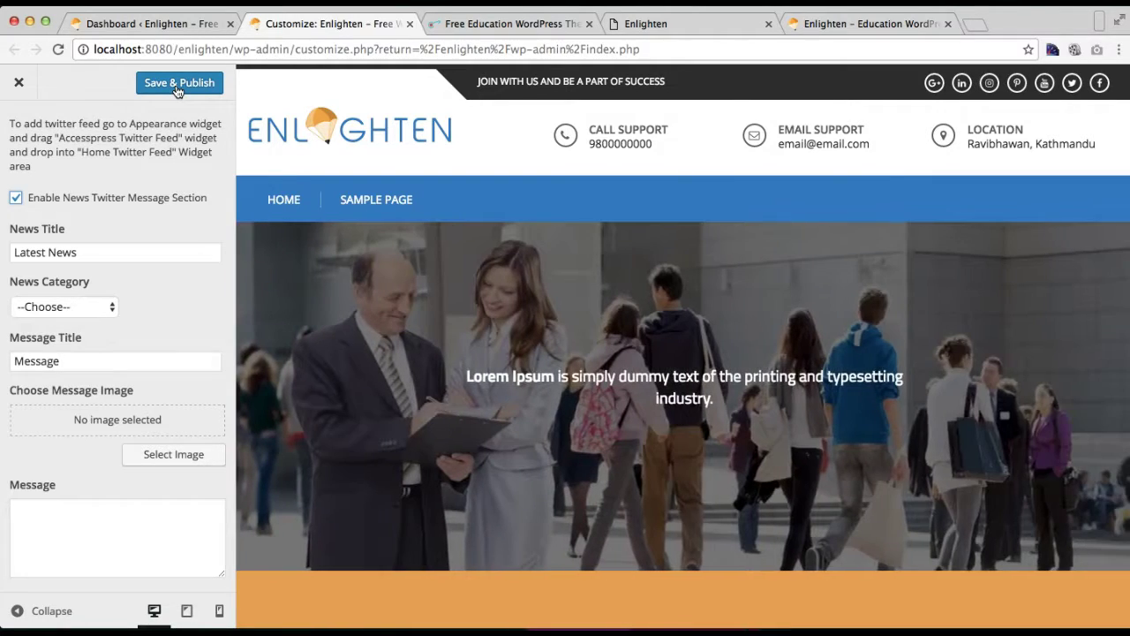
click(178, 89)
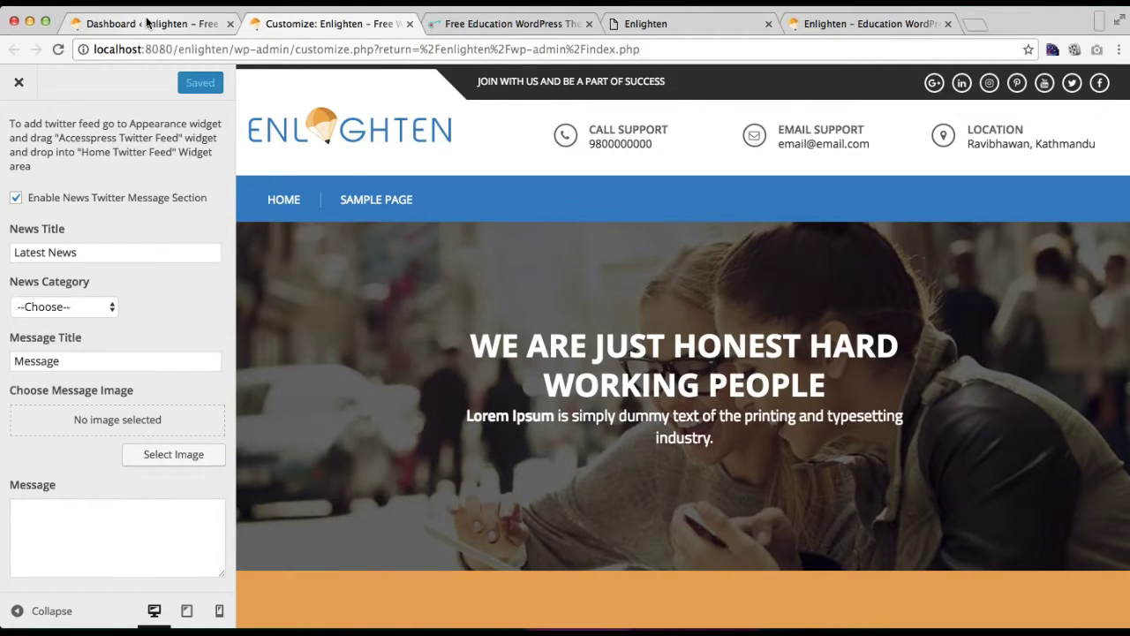
click(147, 23)
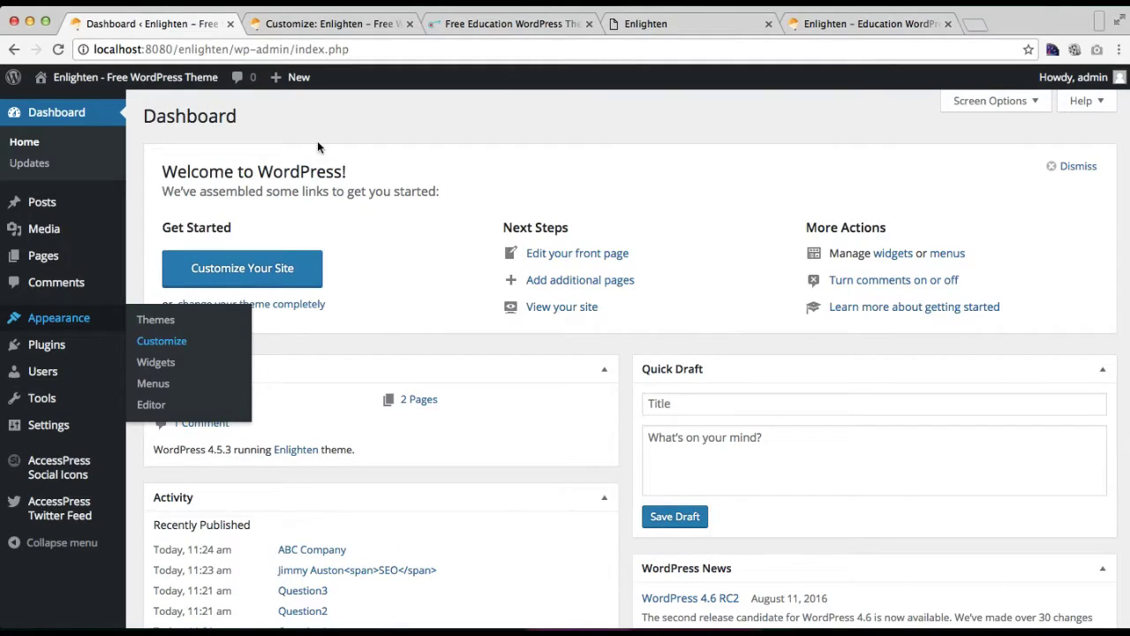
Add a 'Latest Update' post category, then start a new post from its post list
mouse_move(44, 203)
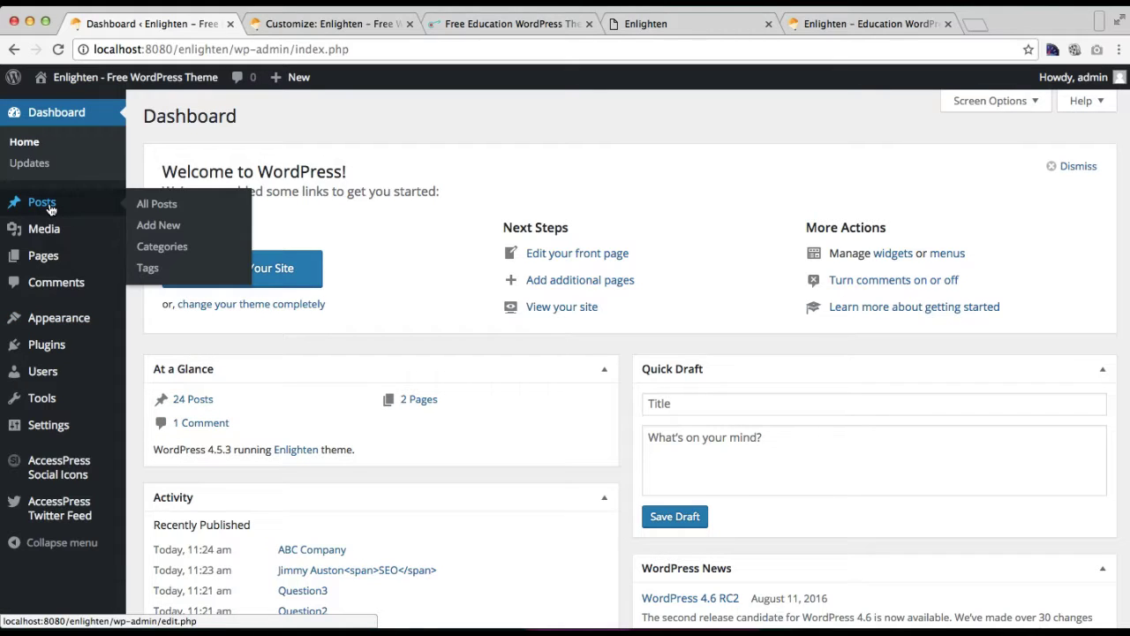
click(161, 247)
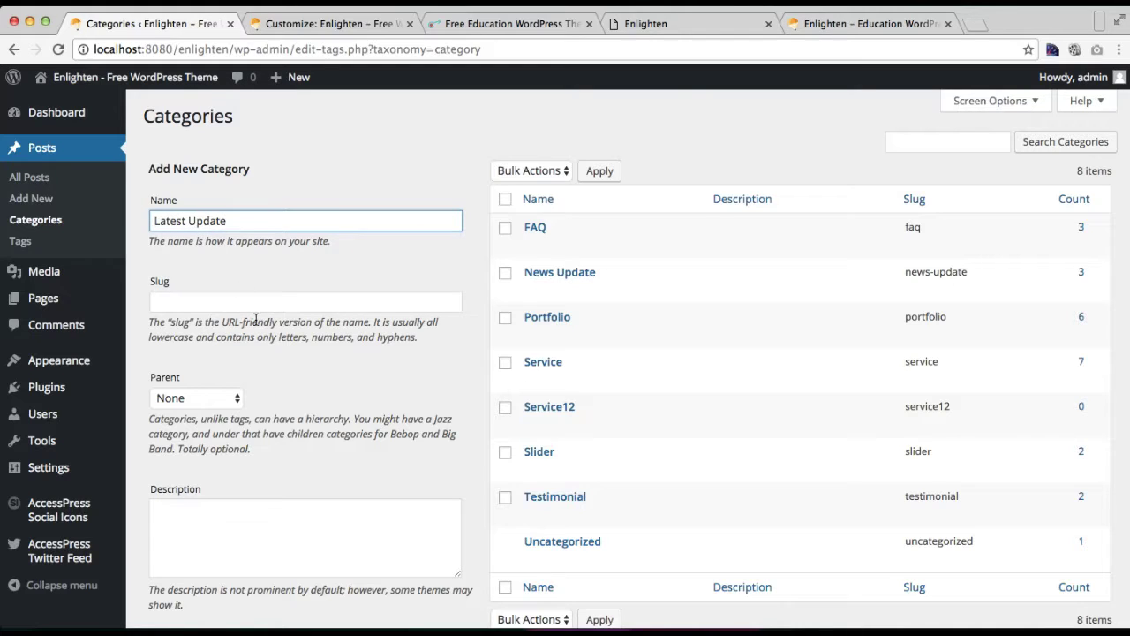
scroll(255, 319, down, 3)
click(203, 503)
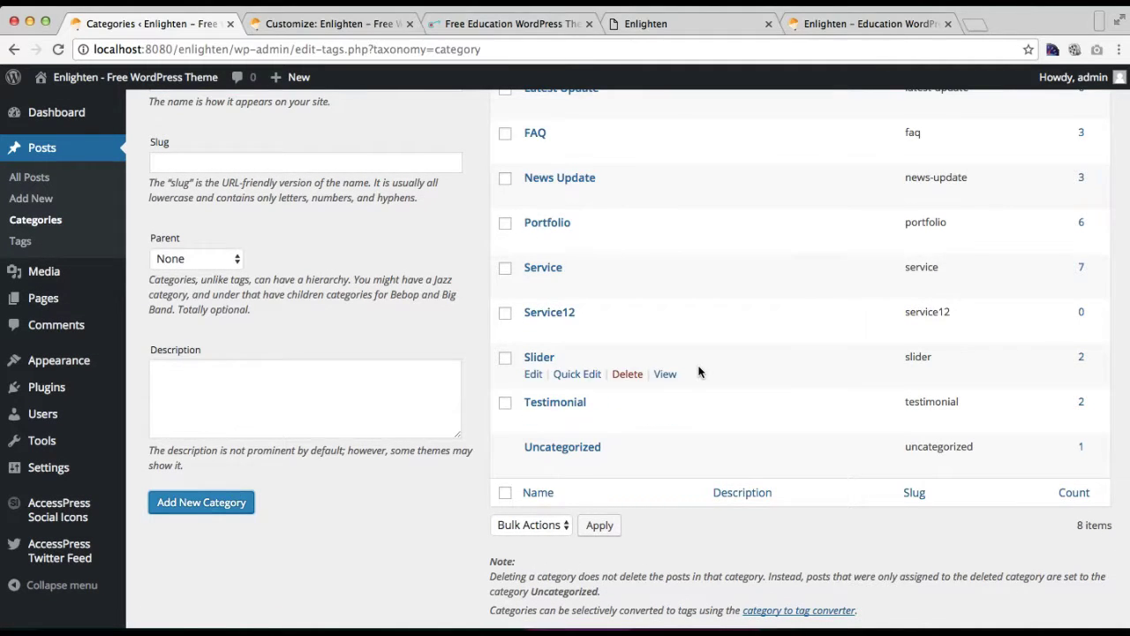
scroll(698, 370, up, 3)
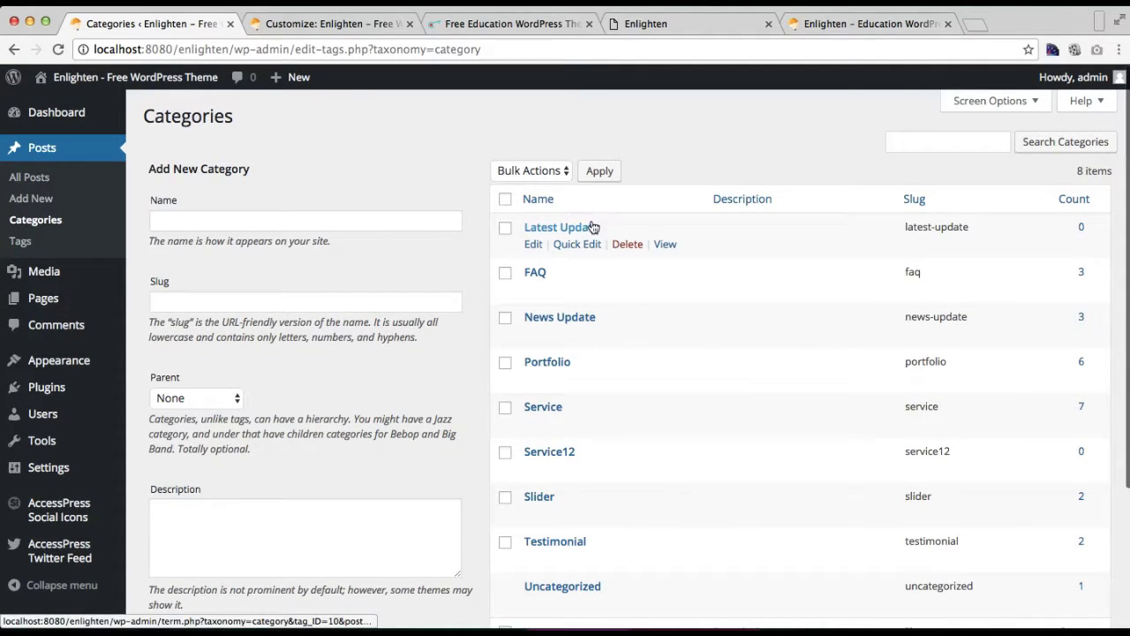
click(1083, 229)
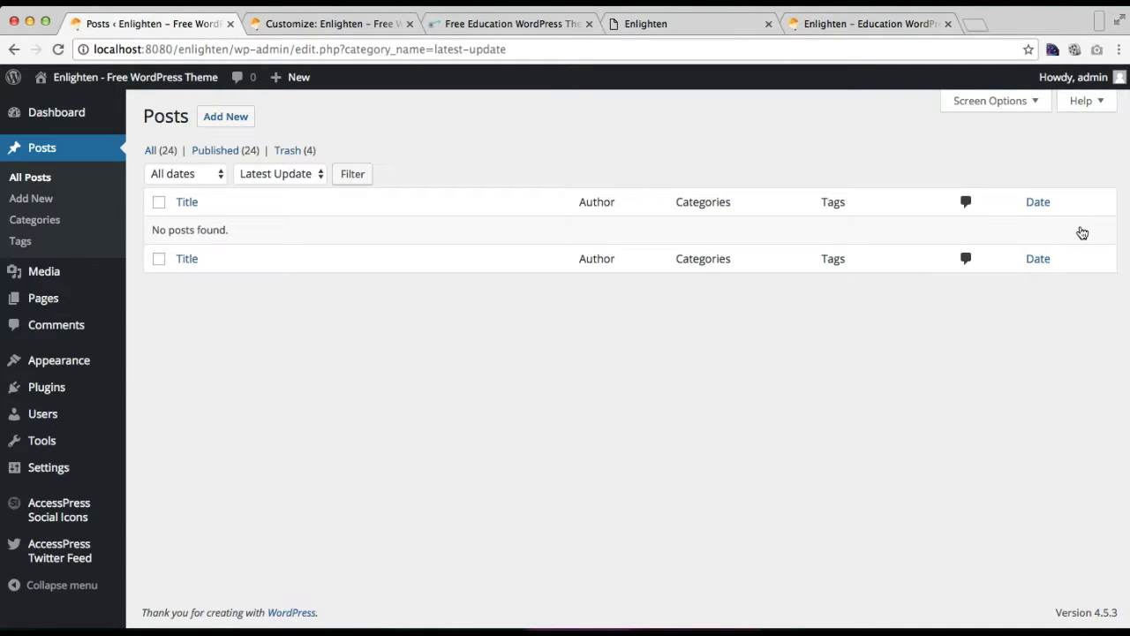
click(220, 125)
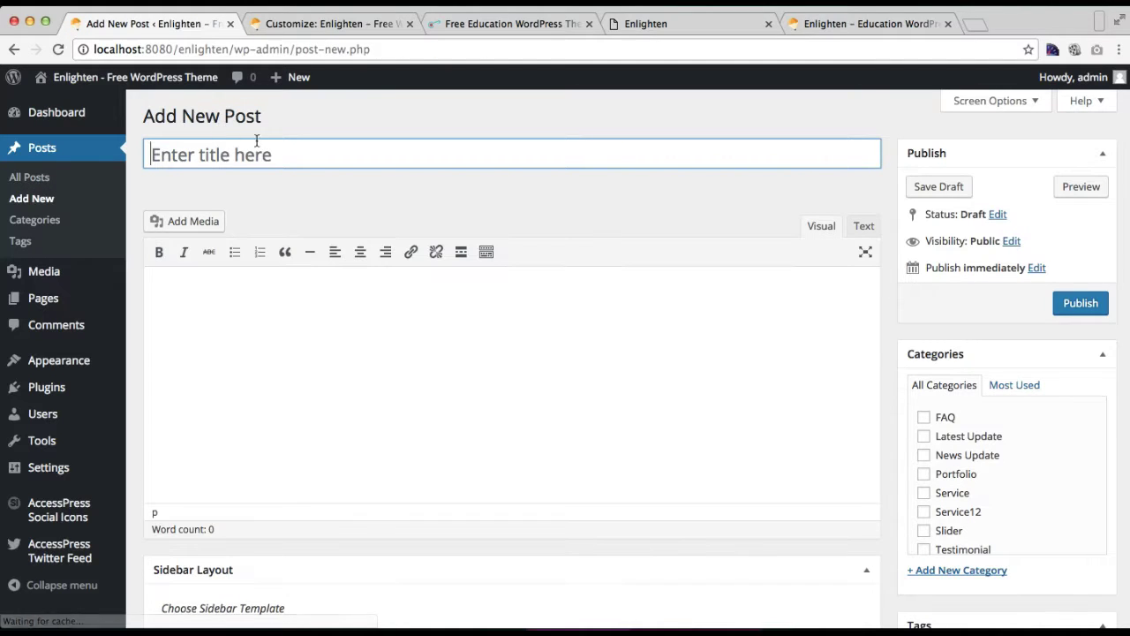
Title the post 'News 1' and paste the Lorem Ipsum paragraph from TextEdit as its body
click(264, 148)
text(News 1)
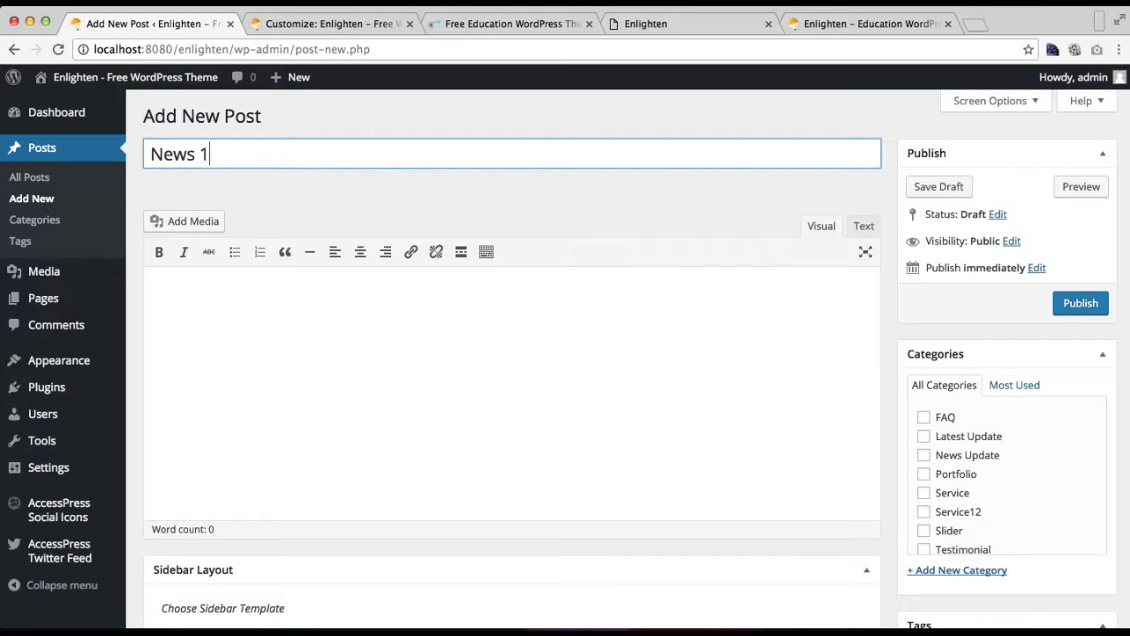
click(350, 336)
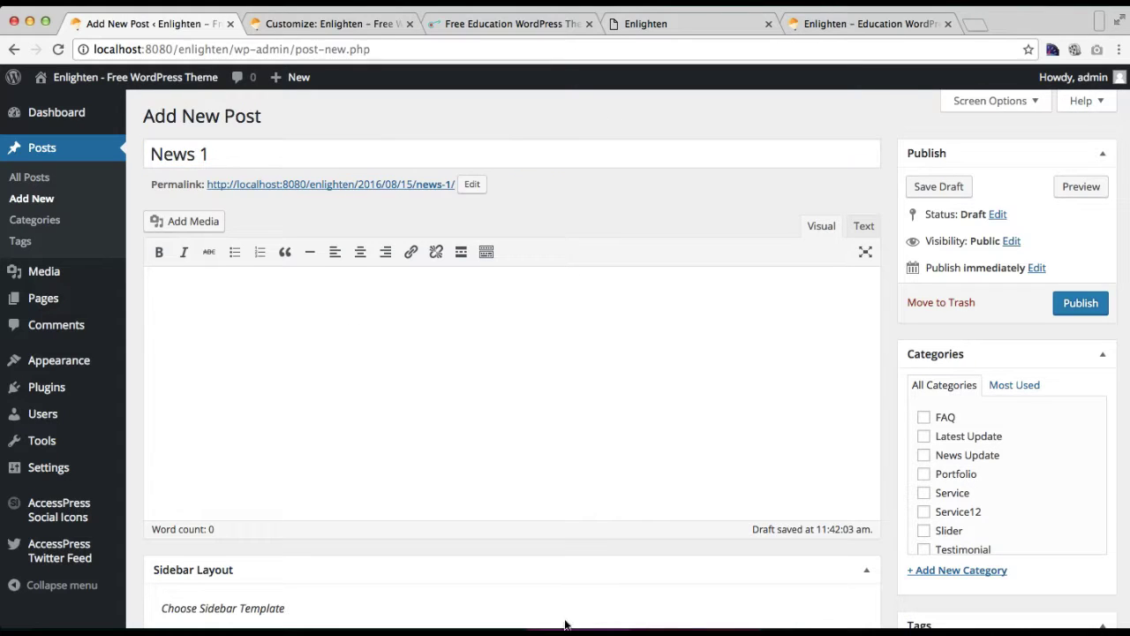
click(711, 625)
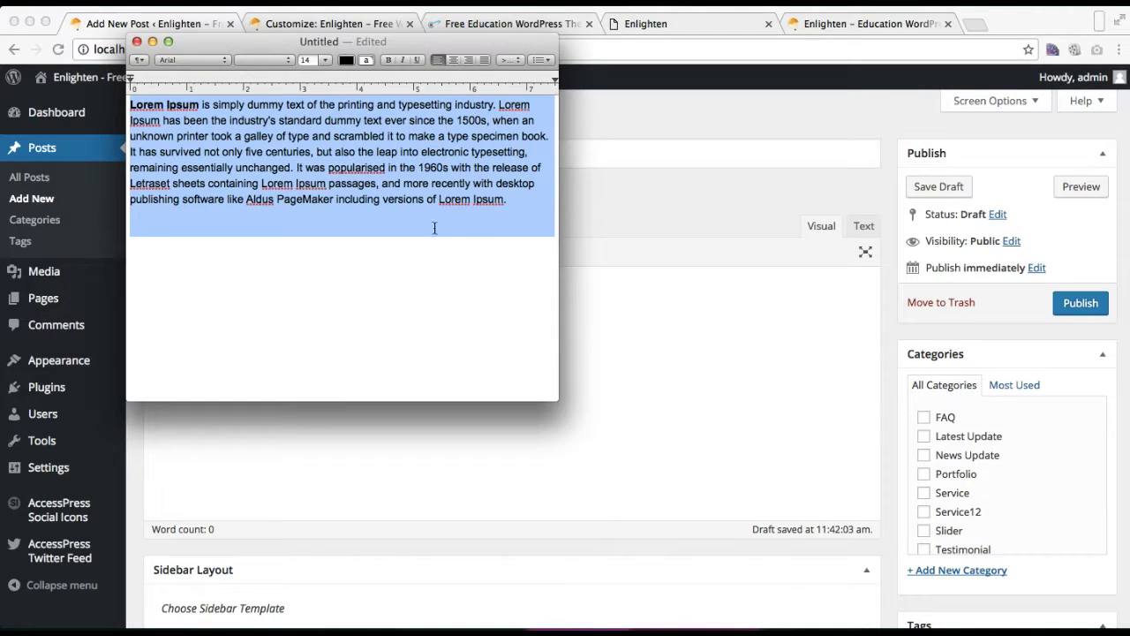
right_click(391, 183)
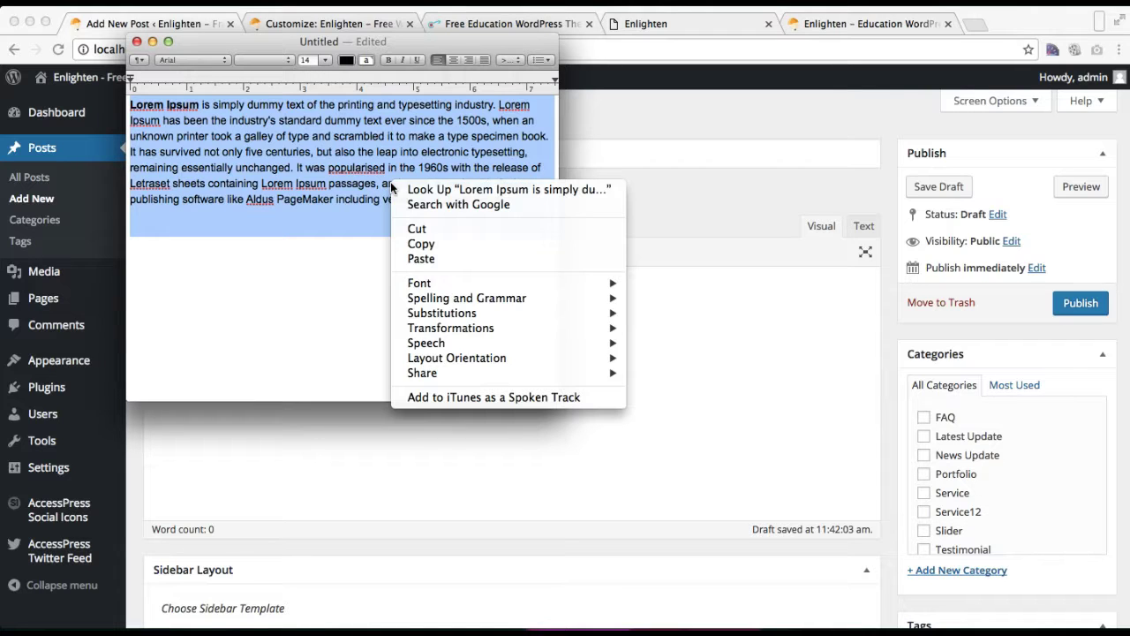
click(416, 241)
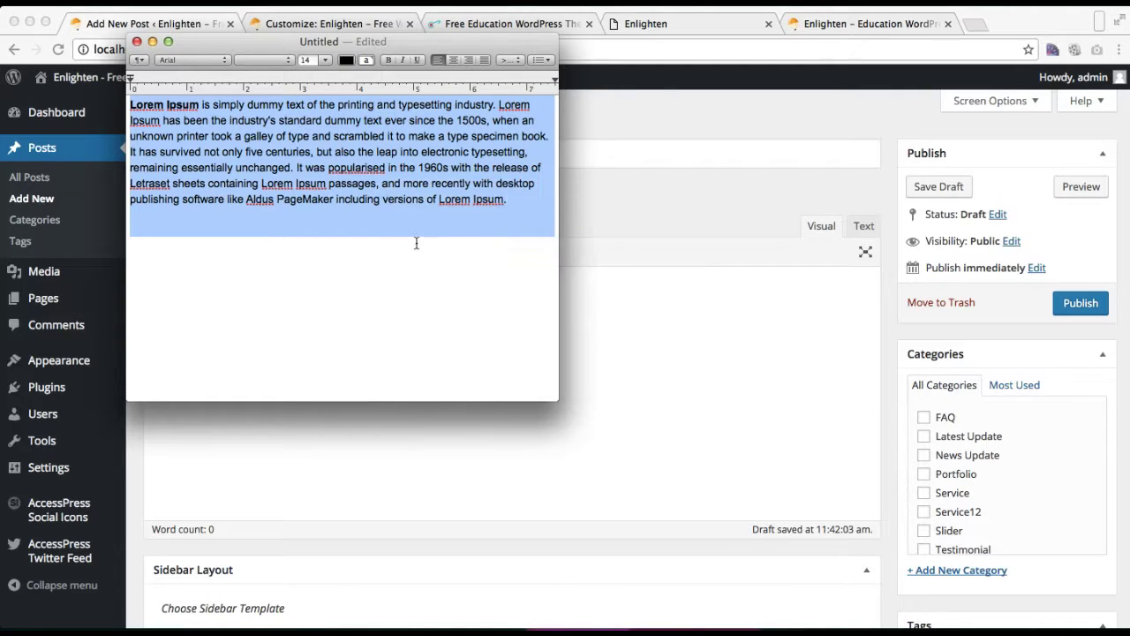
click(574, 325)
right_click(576, 326)
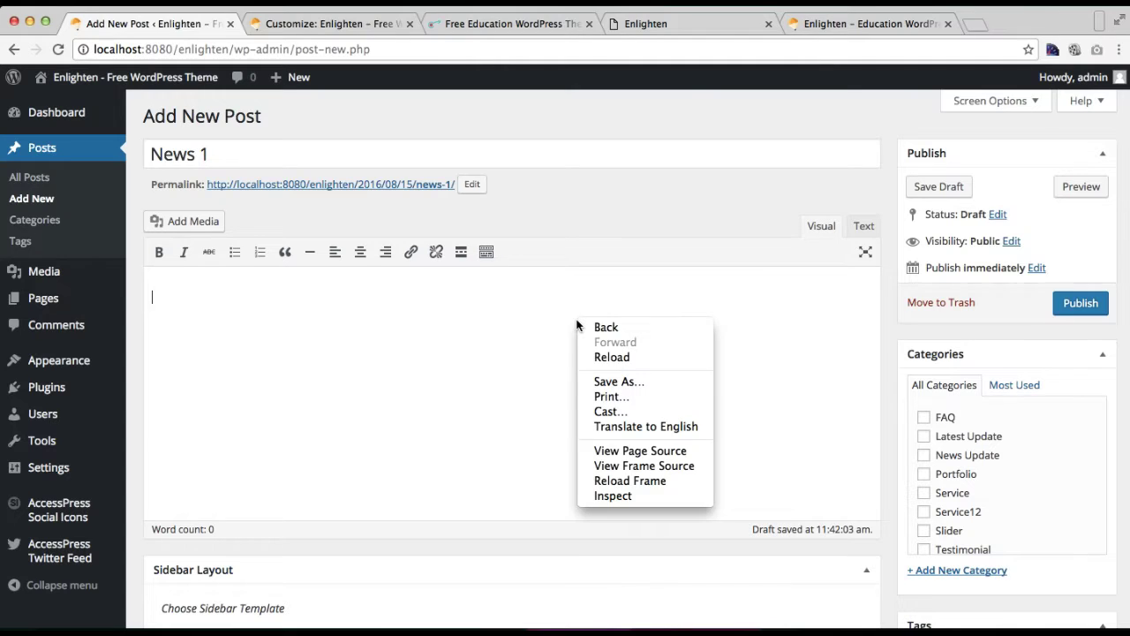
click(497, 320)
key(super+v)
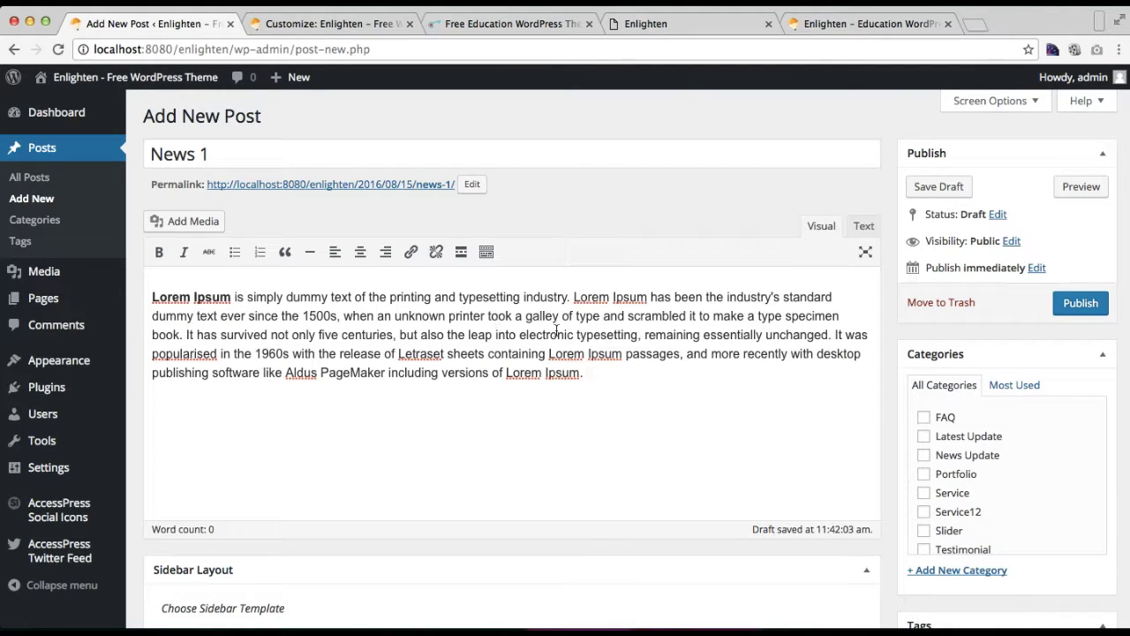
scroll(666, 368, down, 5)
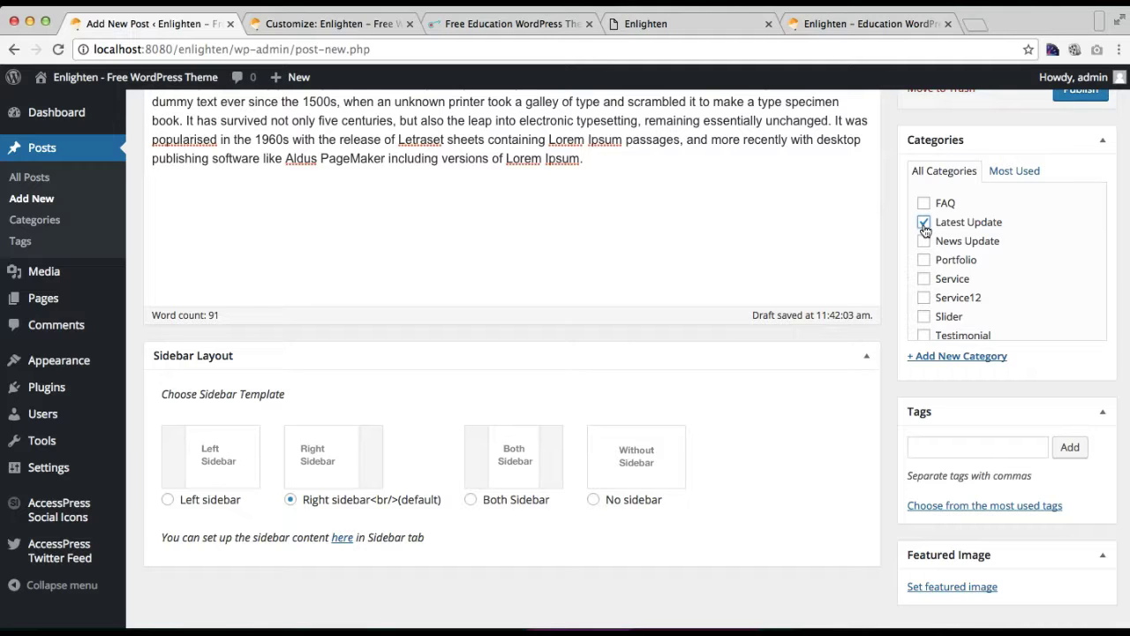
scroll(903, 298, down, 1)
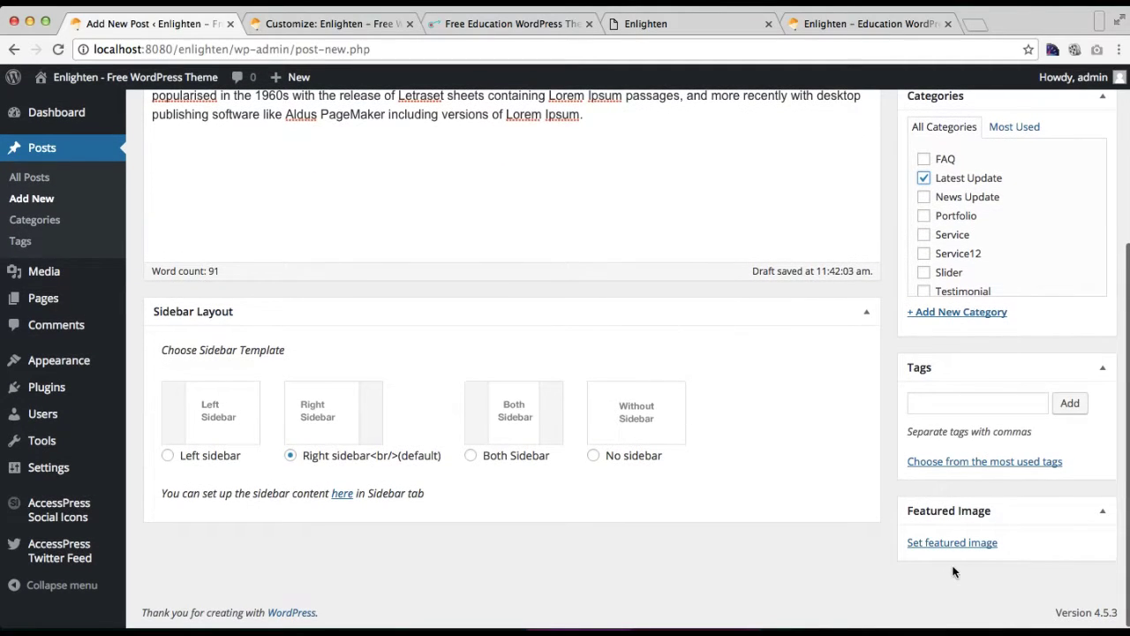
Set IN-1.jpg (two businesspeople) as the featured image and publish News 1
click(929, 543)
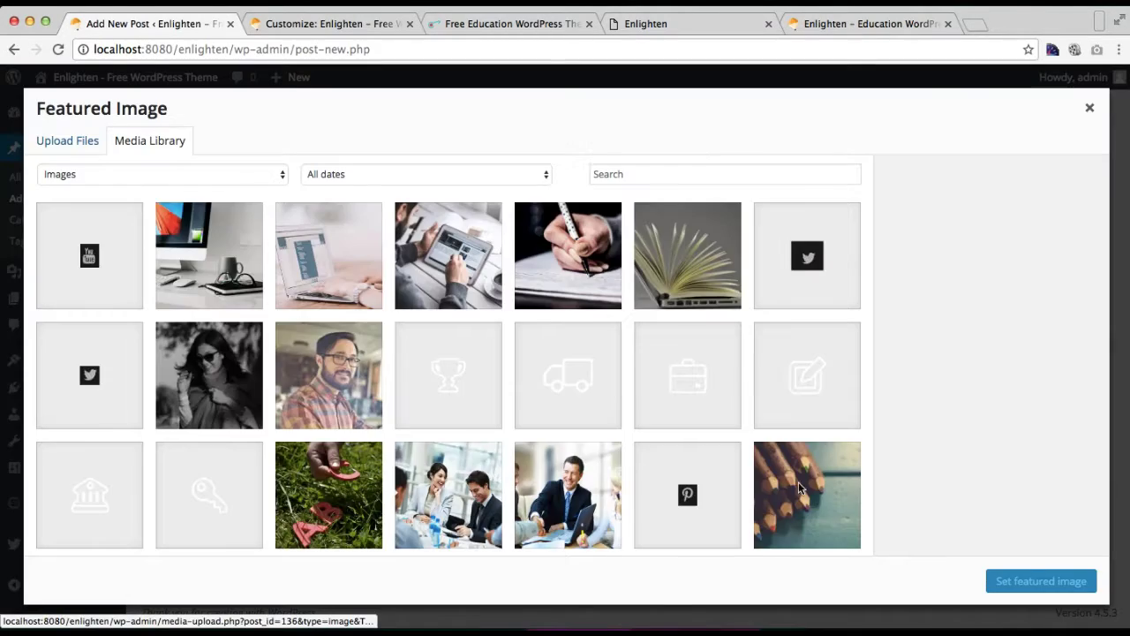
scroll(517, 433, down, 5)
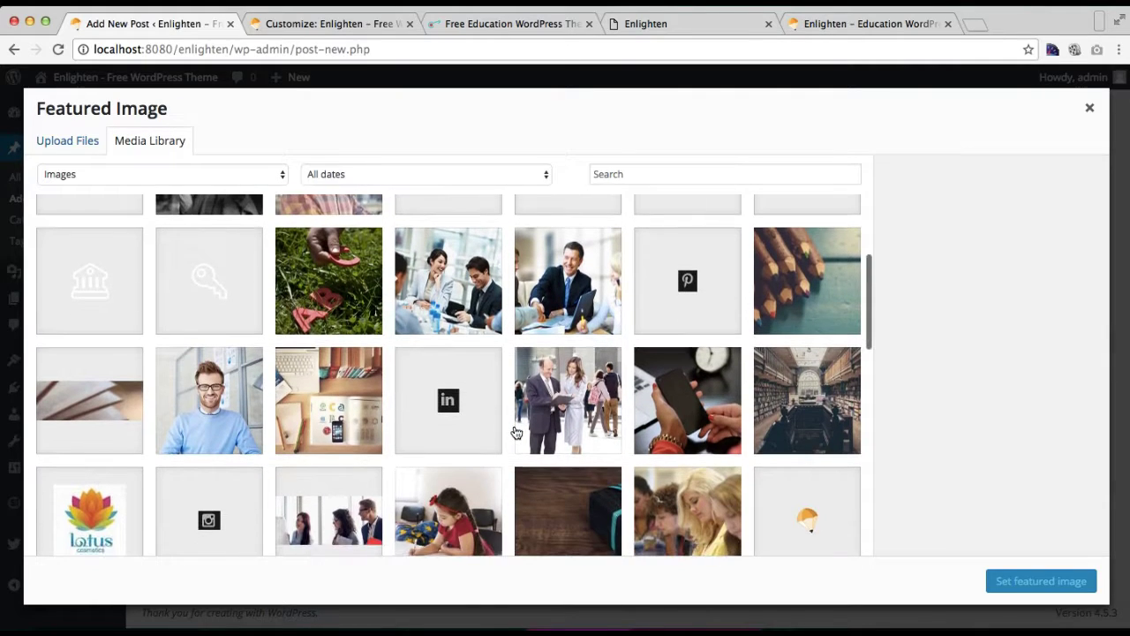
click(565, 381)
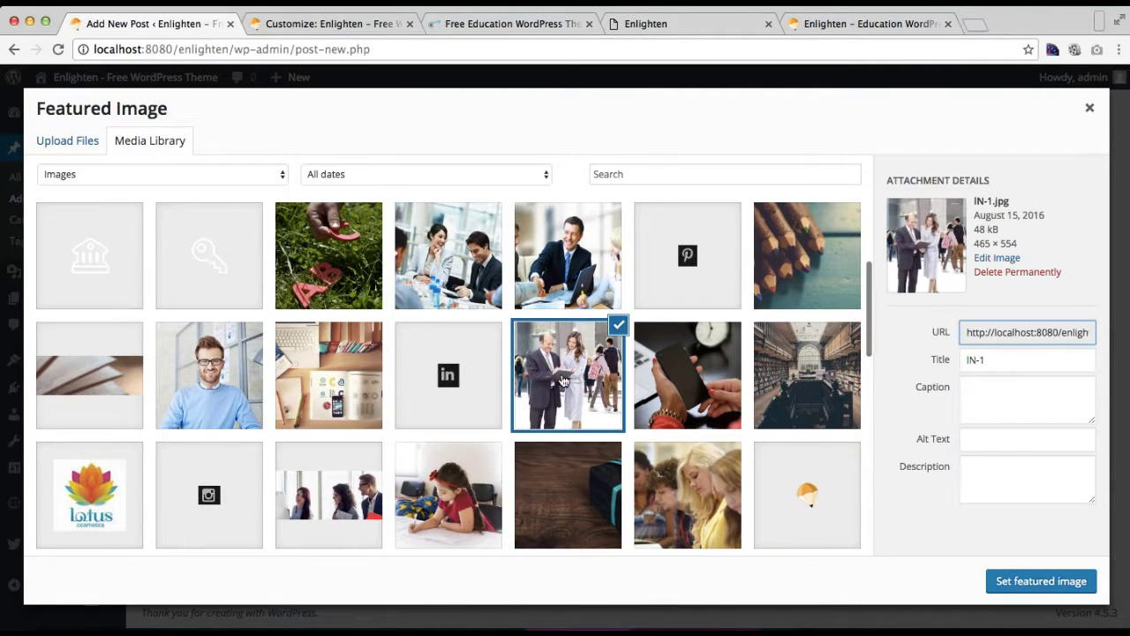
click(1012, 583)
scroll(988, 345, up, 5)
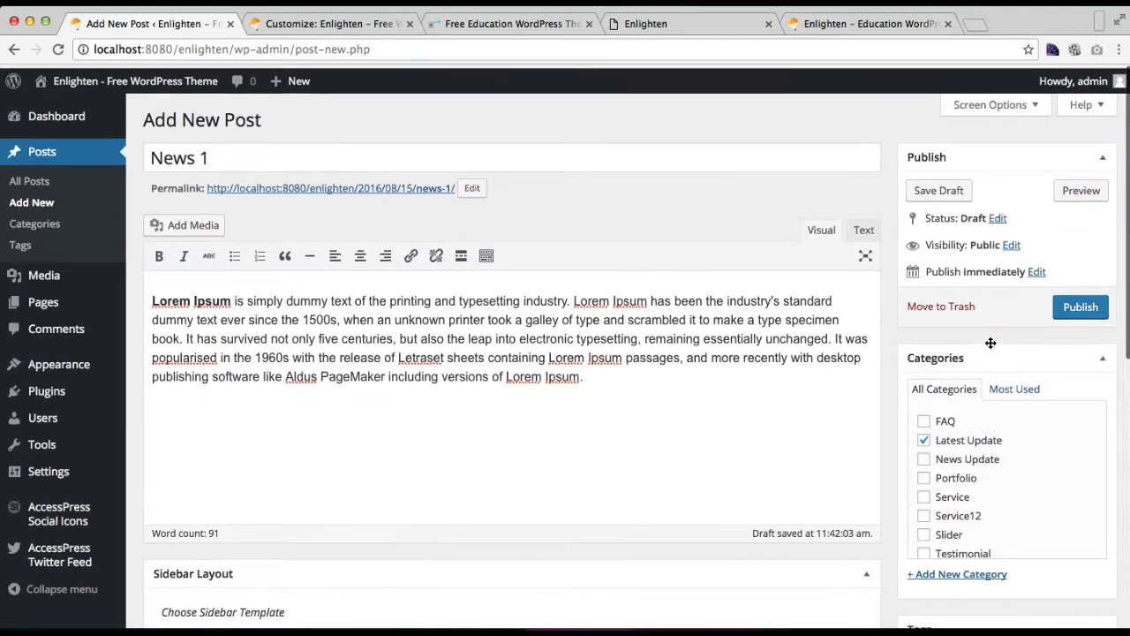
click(1071, 305)
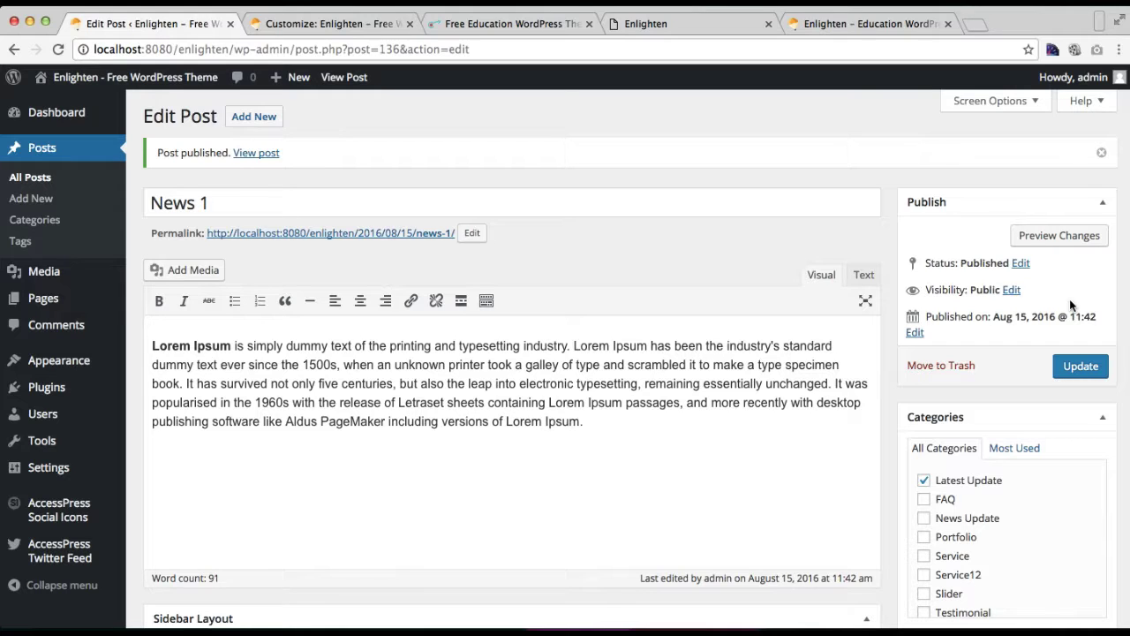
click(254, 116)
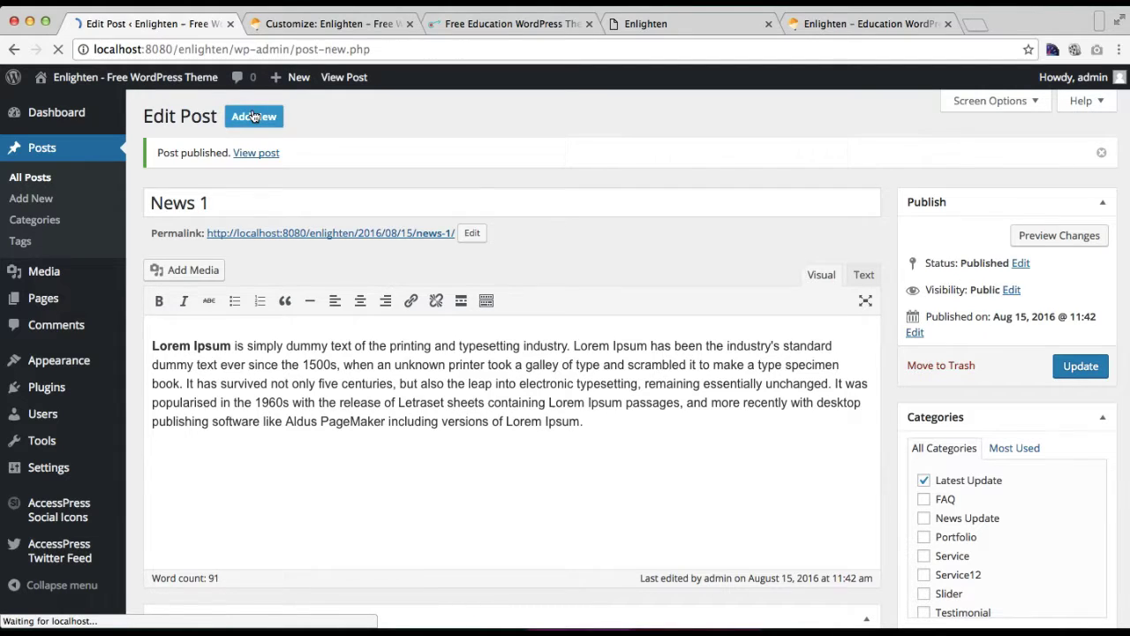
Title the new post 'New 2' and paste the Lorem Ipsum paragraph into its body
text(New 2)
click(306, 303)
key(ctrl+v)
scroll(567, 366, down, 1)
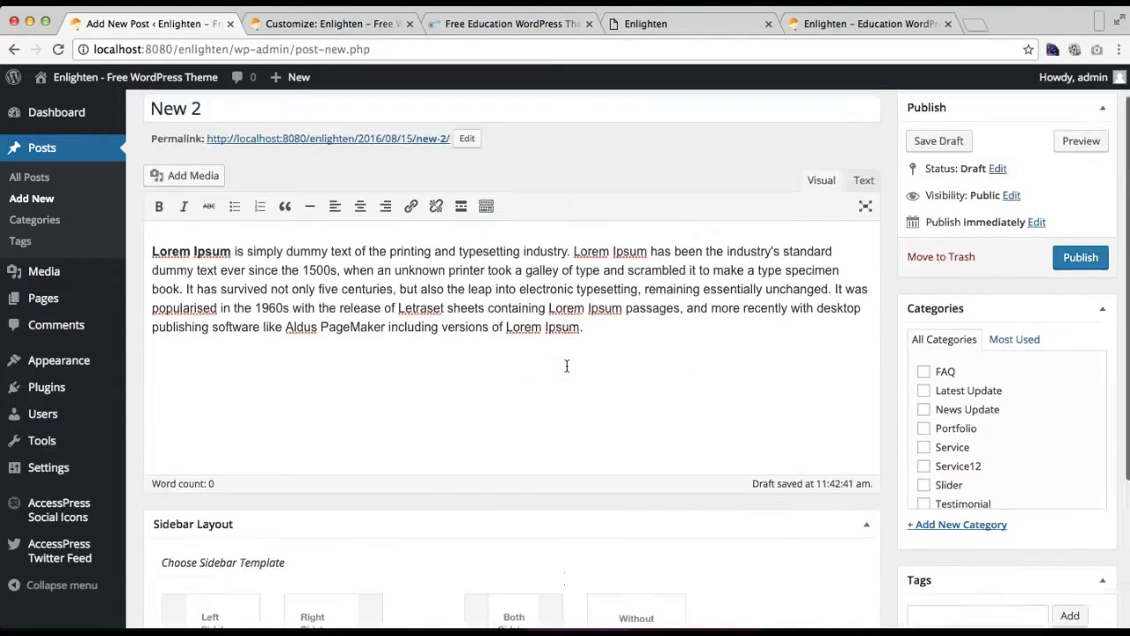
scroll(567, 366, down, 5)
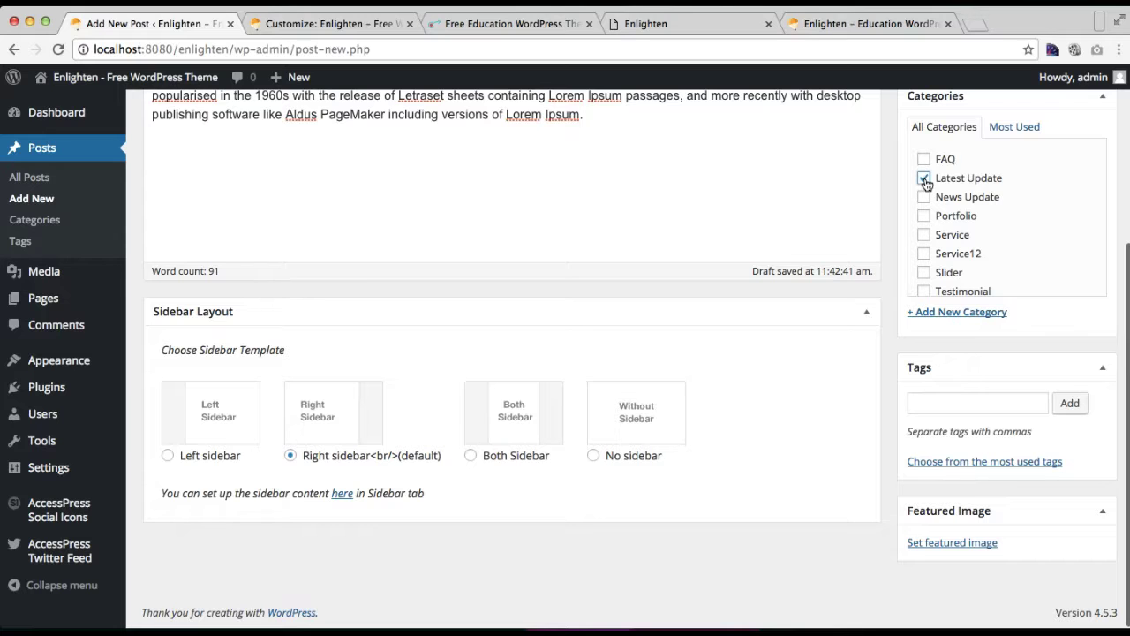
Set the LN-2.jpg phone photo as featured image and publish New 2
click(952, 543)
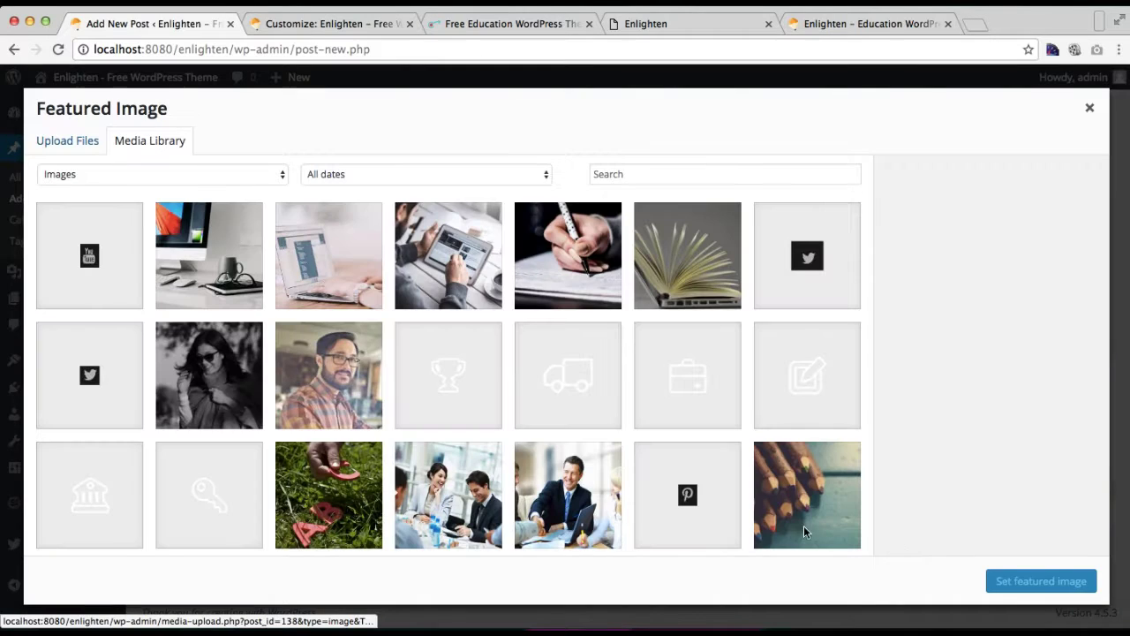
scroll(645, 521, down, 8)
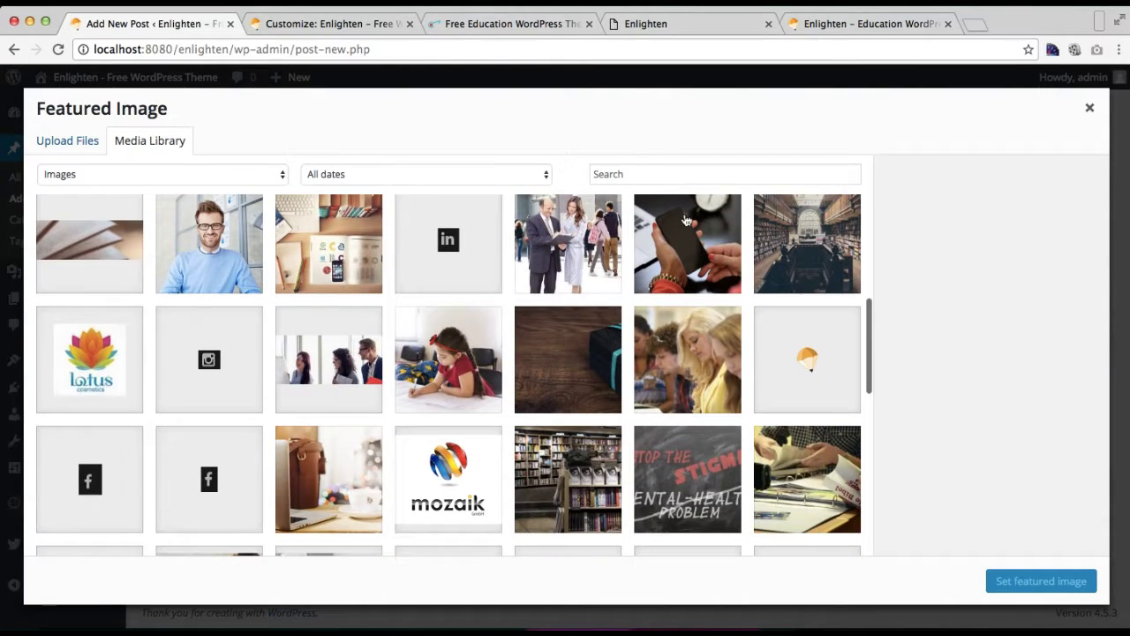
click(678, 227)
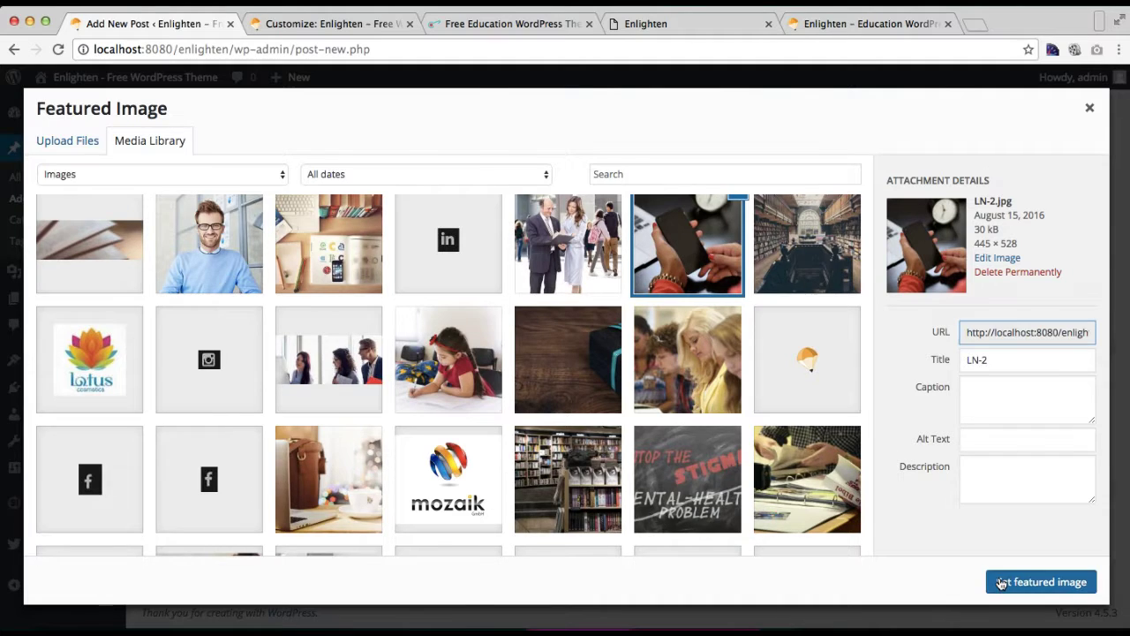
click(1002, 583)
scroll(924, 407, up, 5)
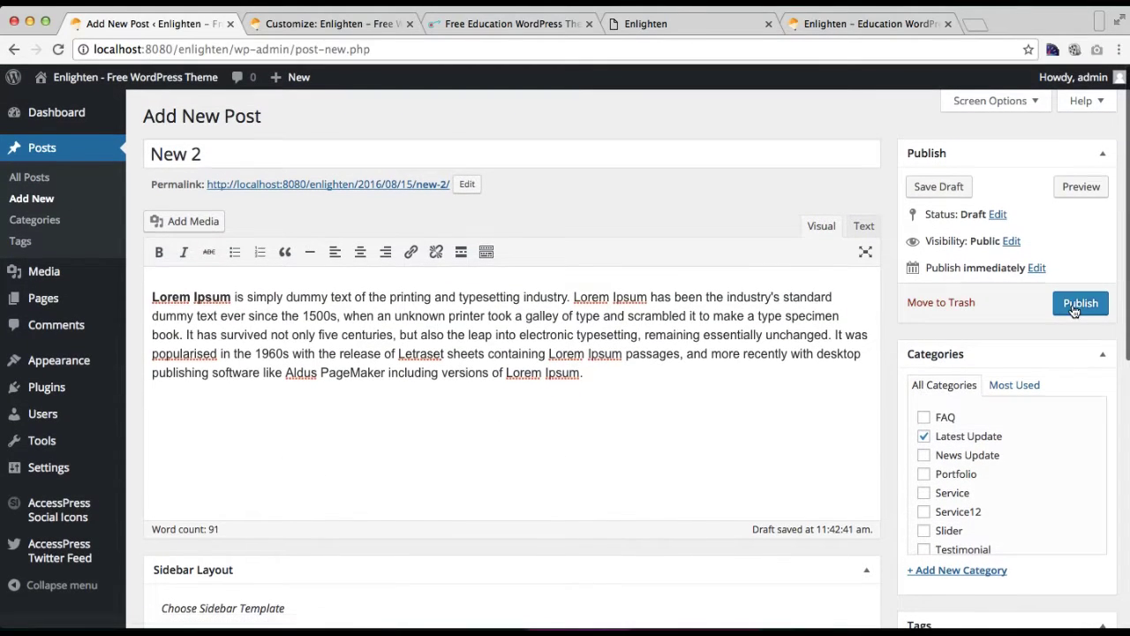
click(1075, 306)
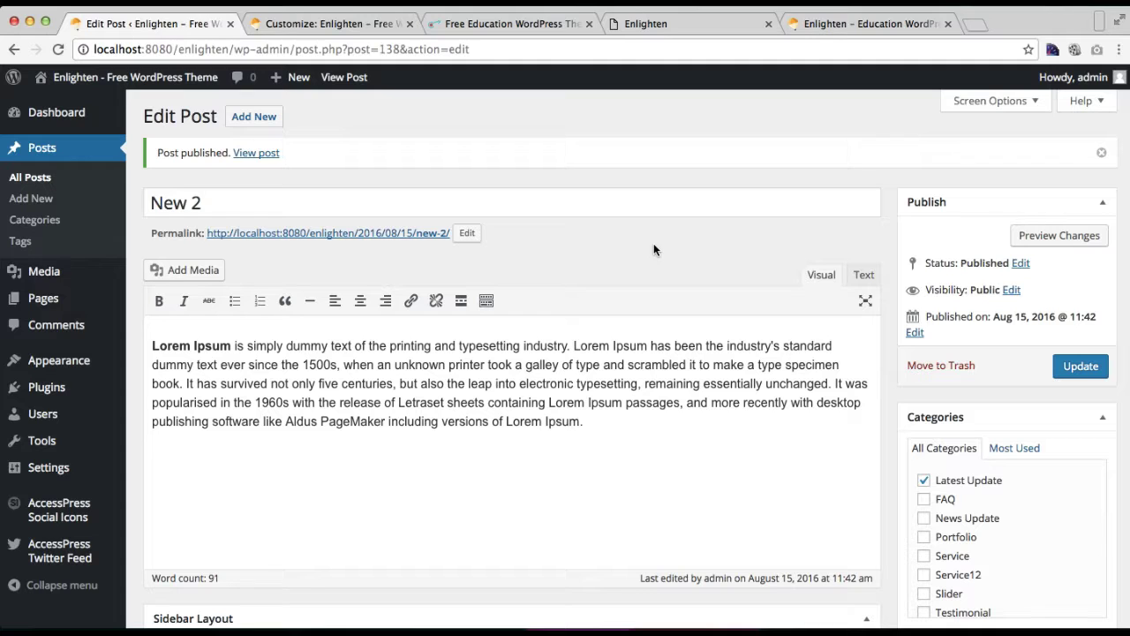
Reload the Customizer, set the News Twitter Message Section's News Category to 'Latest Update', and save
click(314, 34)
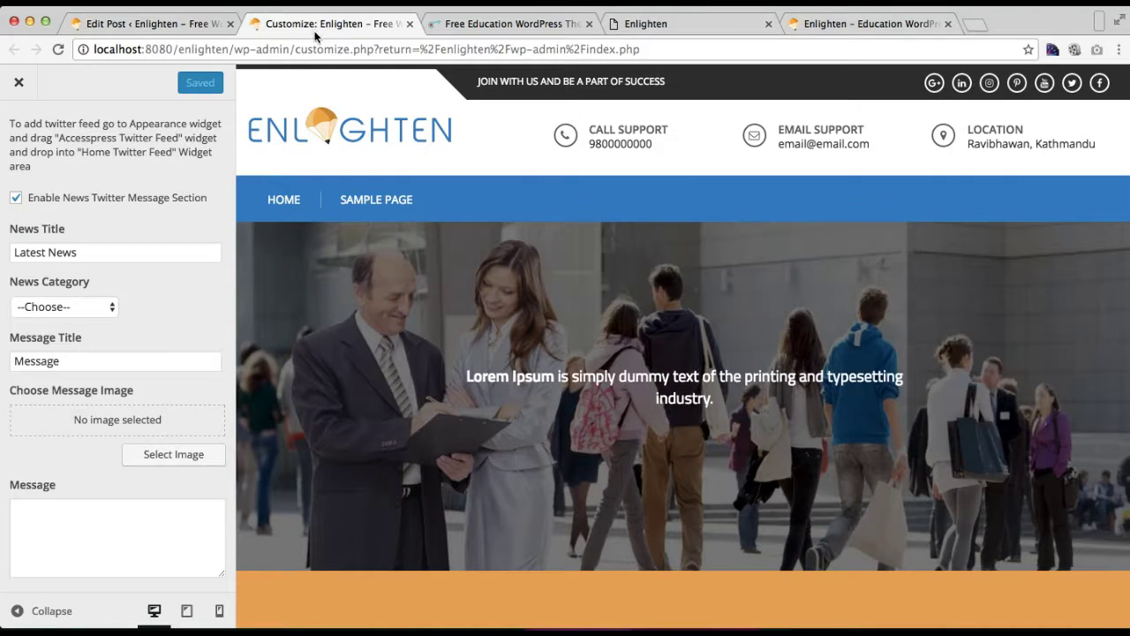
click(319, 49)
key(Return)
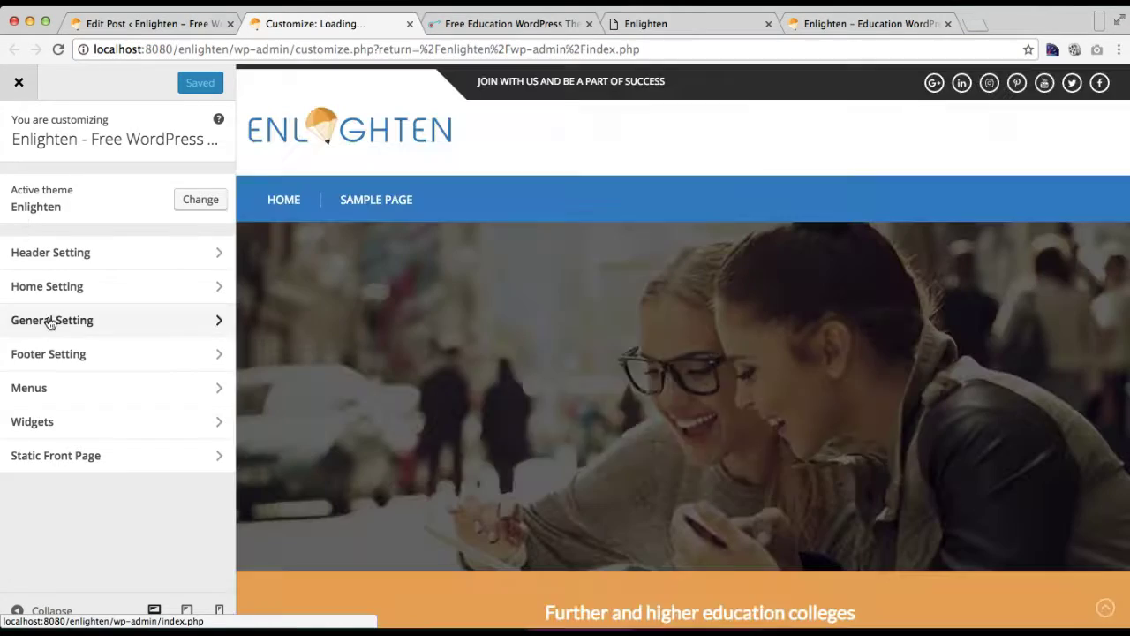
click(42, 290)
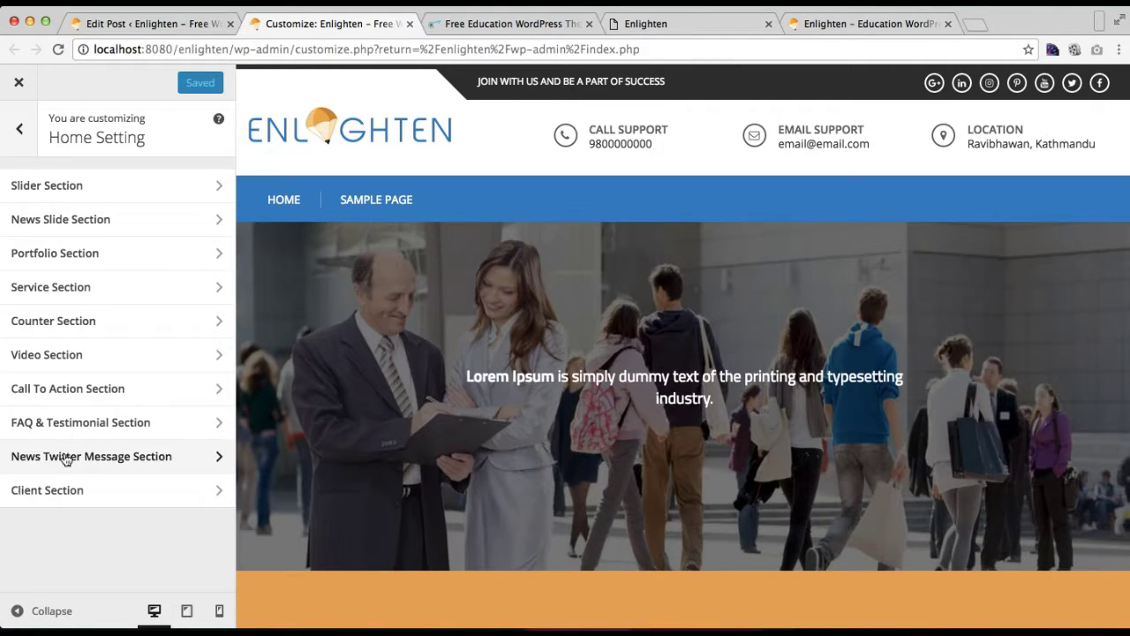
click(110, 458)
click(92, 367)
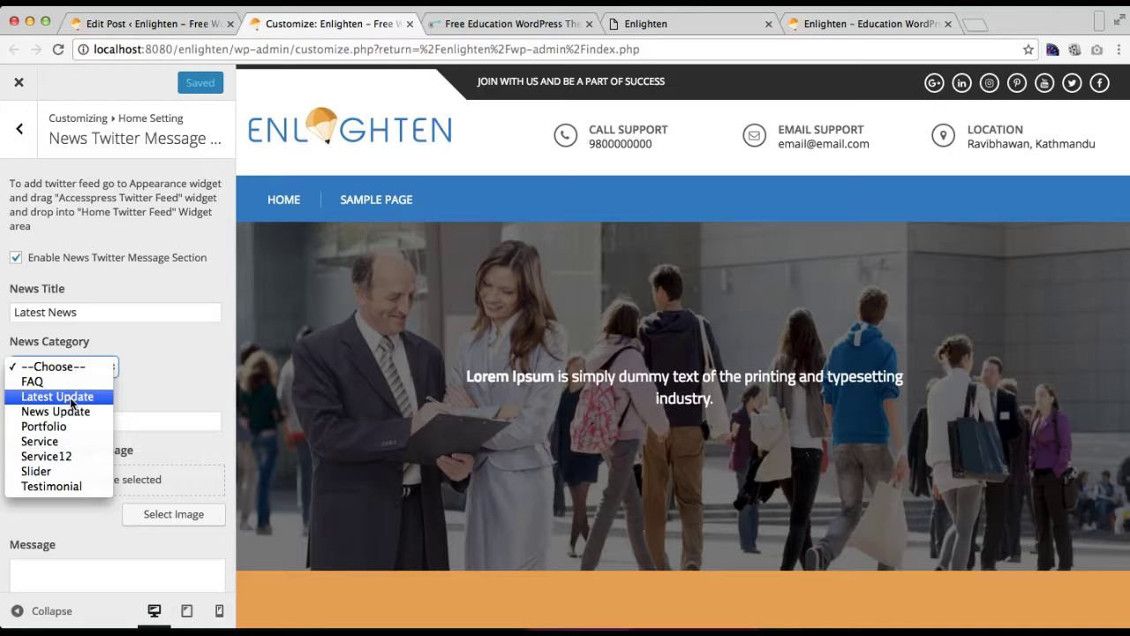
click(72, 399)
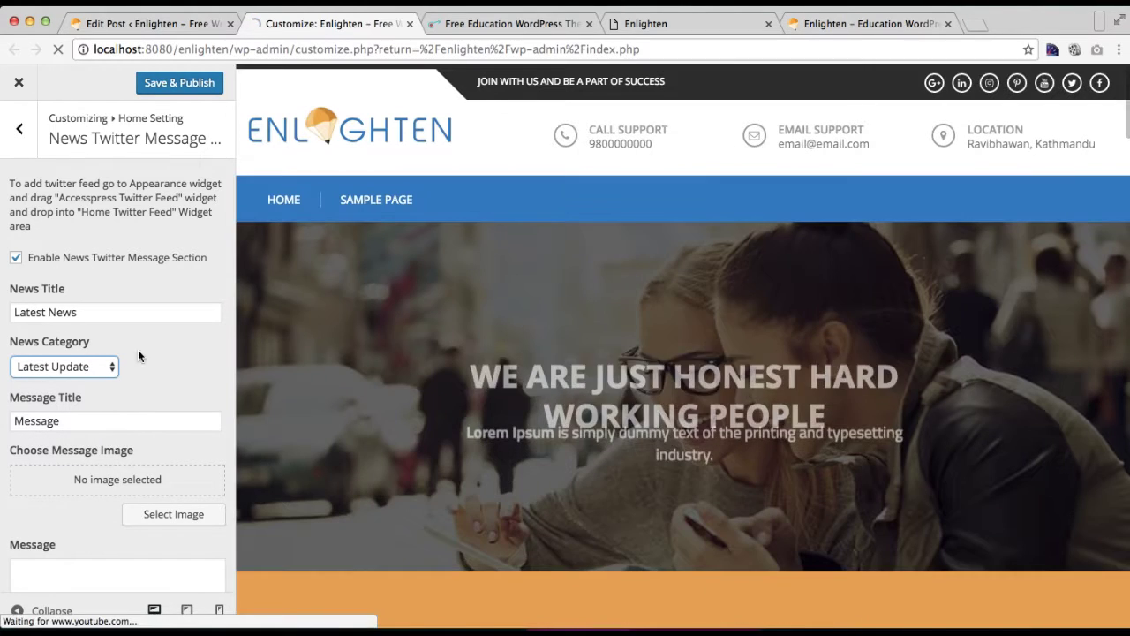
click(190, 81)
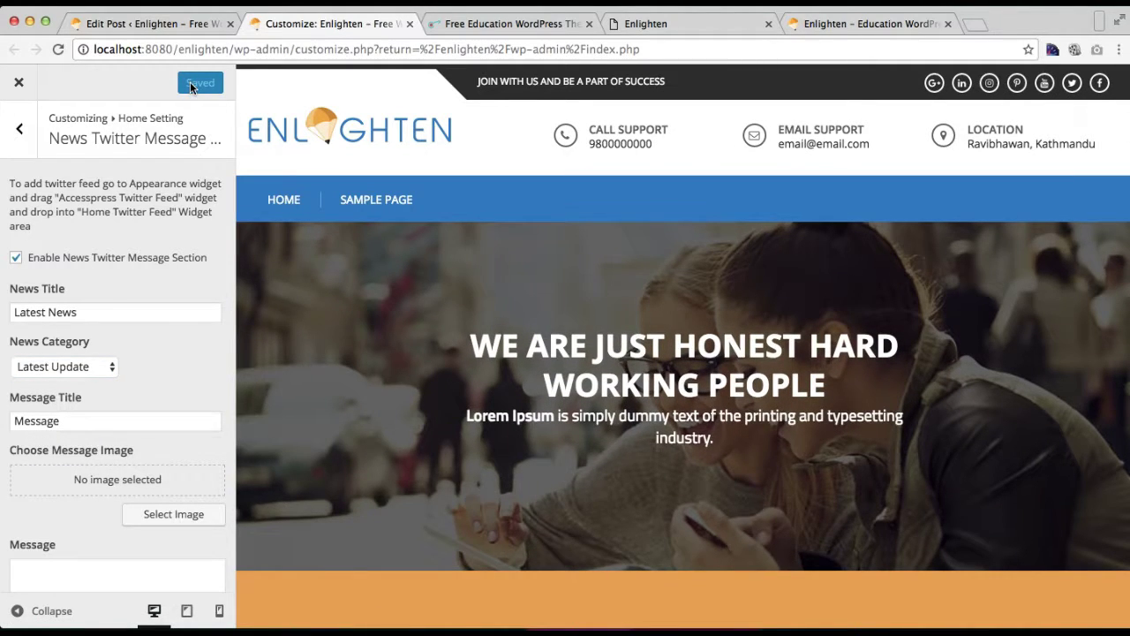
scroll(519, 266, down, 2)
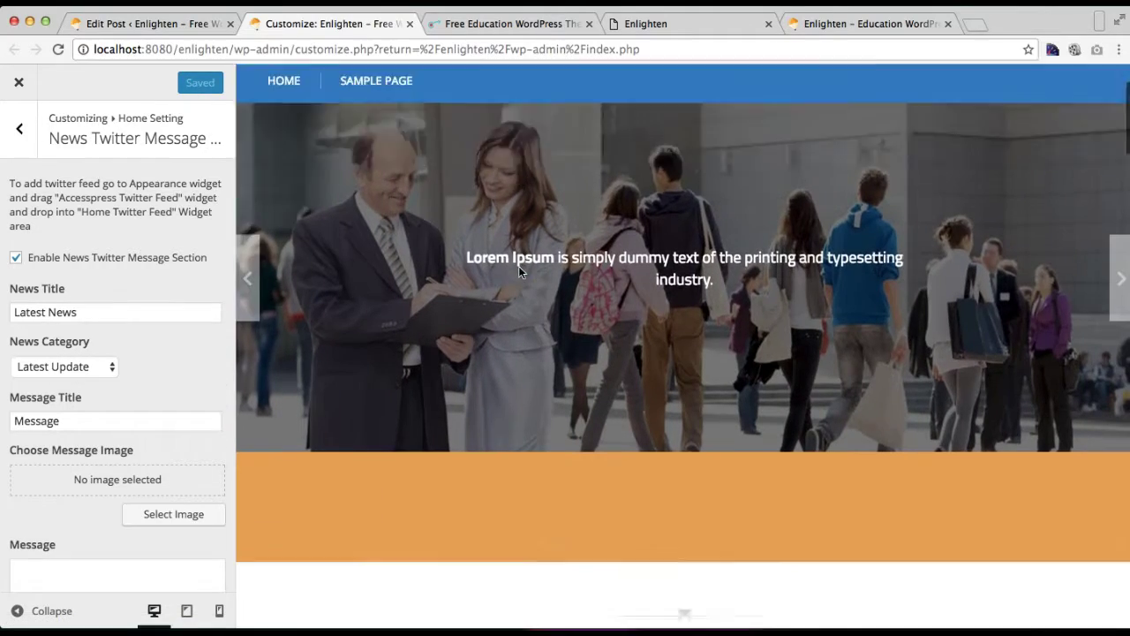
scroll(518, 266, down, 15)
scroll(519, 272, down, 15)
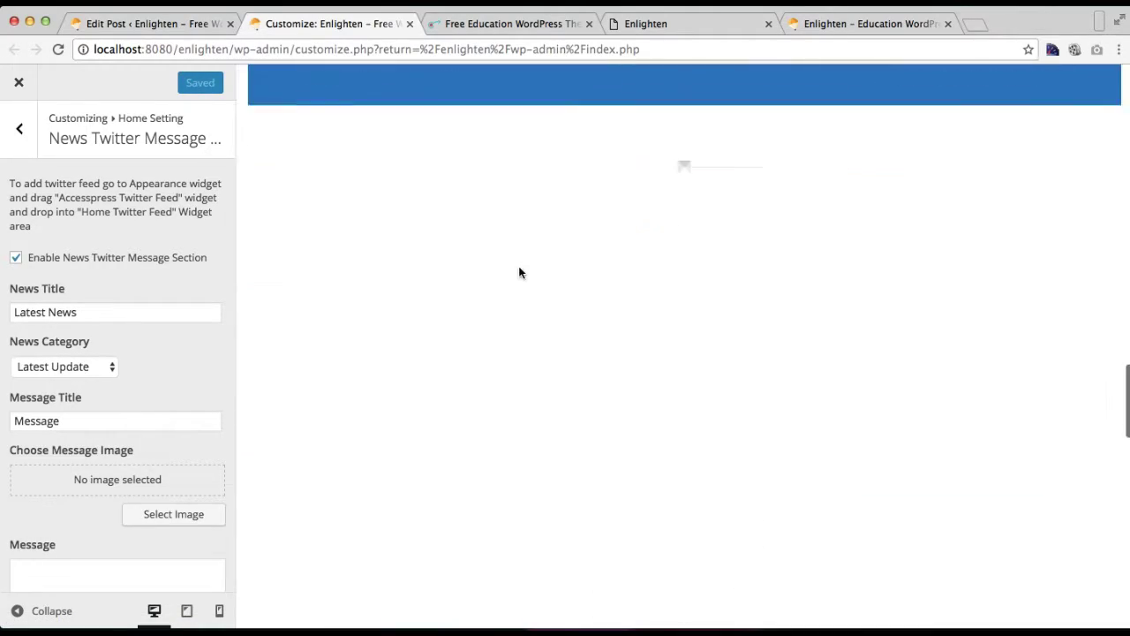
scroll(519, 272, down, 3)
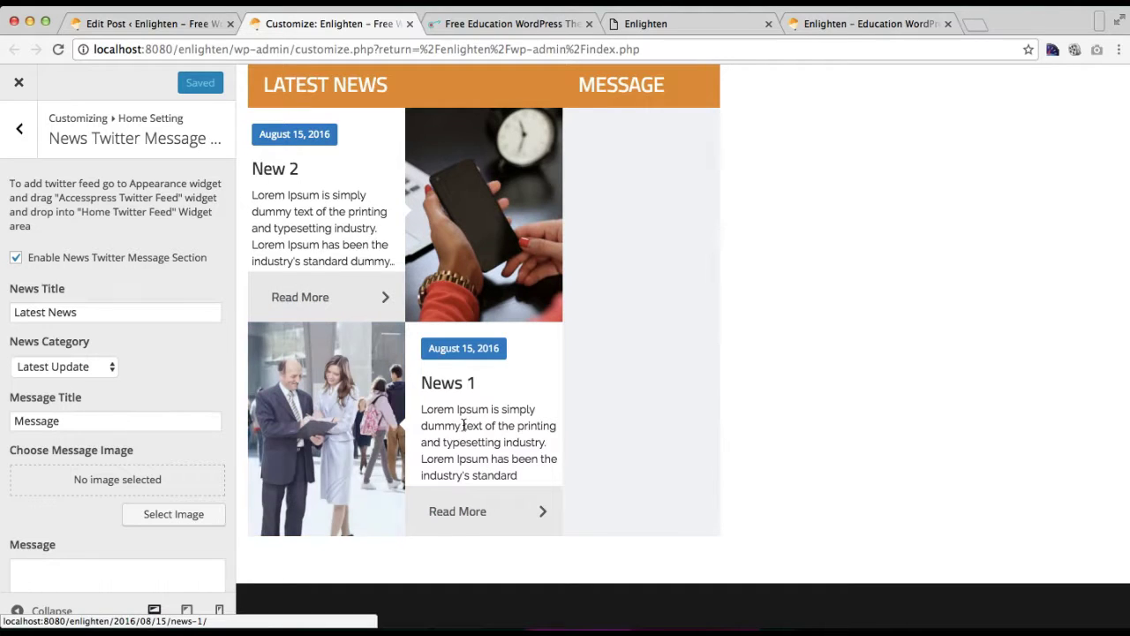
scroll(398, 291, down, 1)
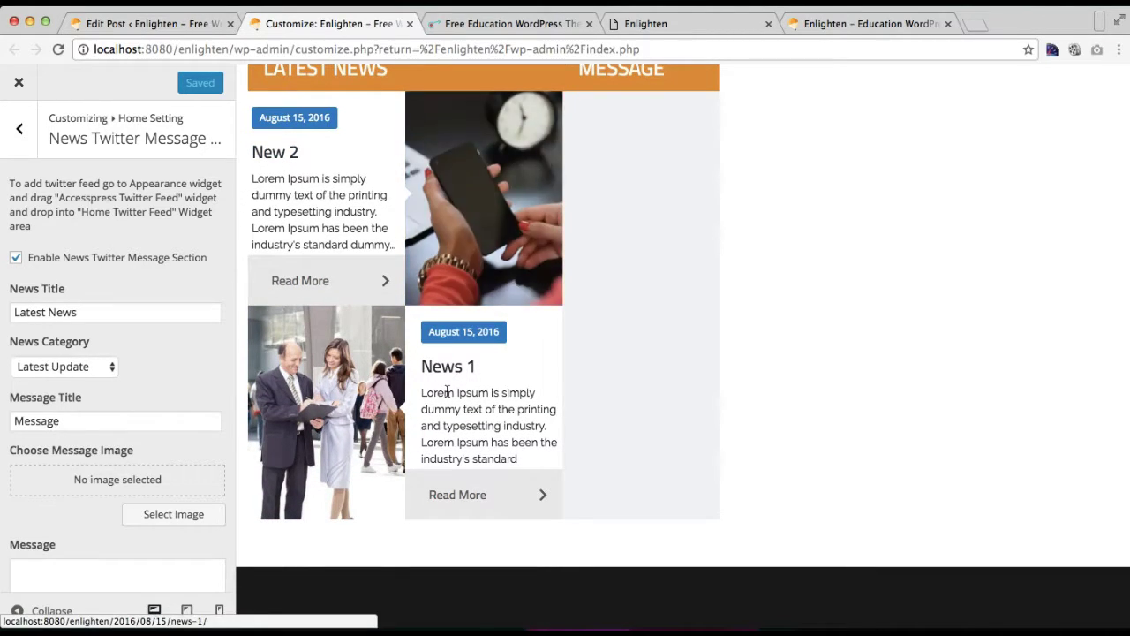
scroll(441, 389, down, 2)
scroll(446, 394, up, 4)
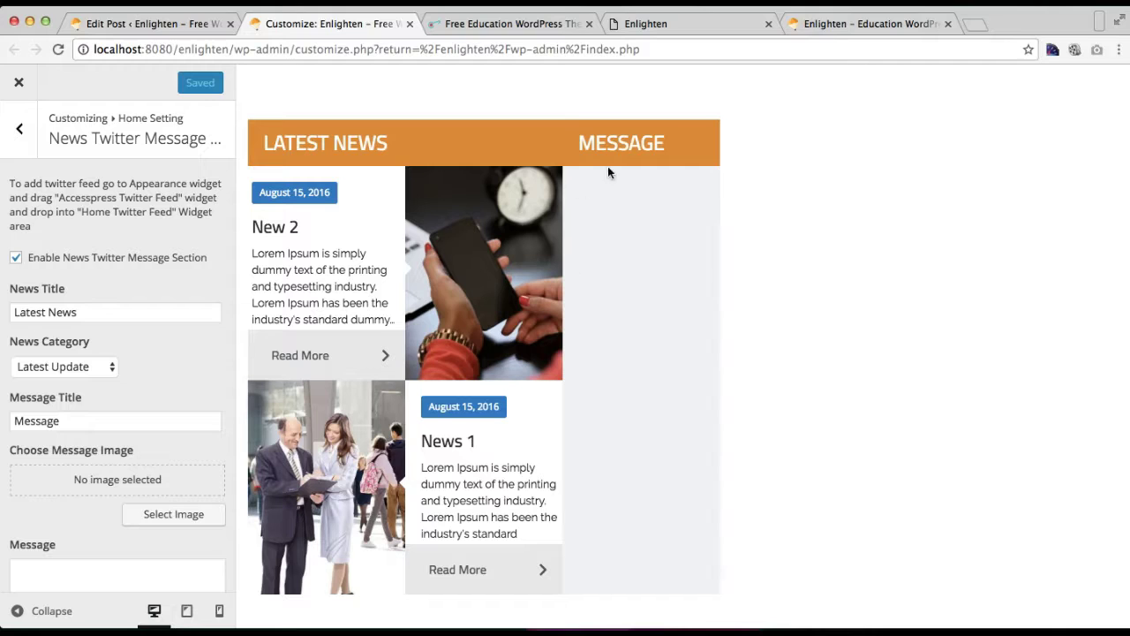
click(843, 23)
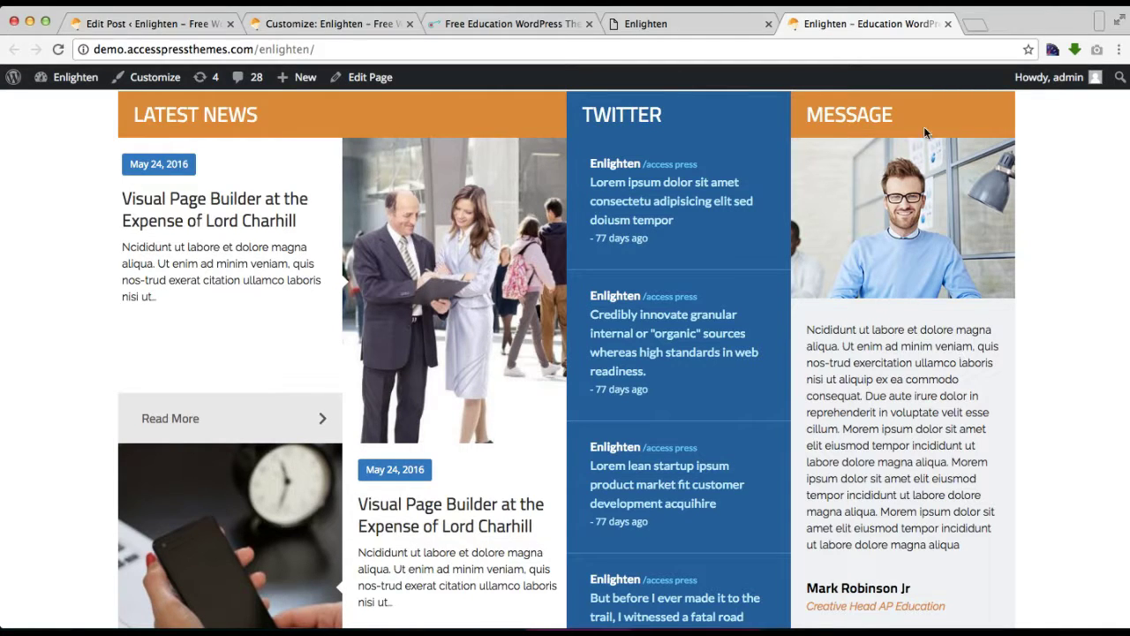
click(156, 28)
click(294, 25)
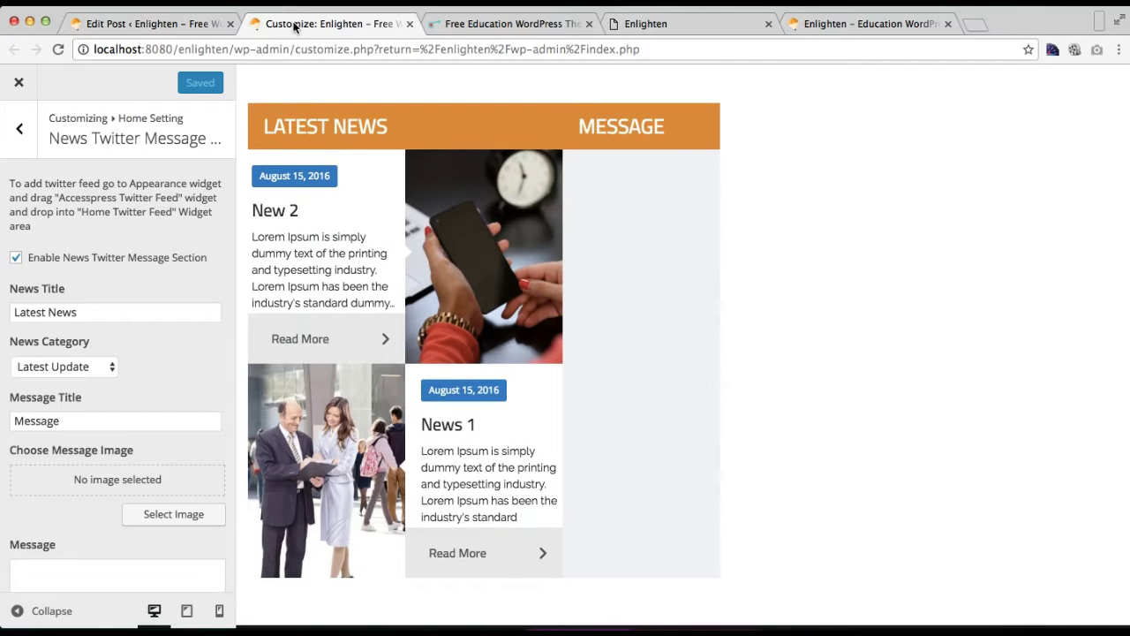
scroll(98, 316, down, 4)
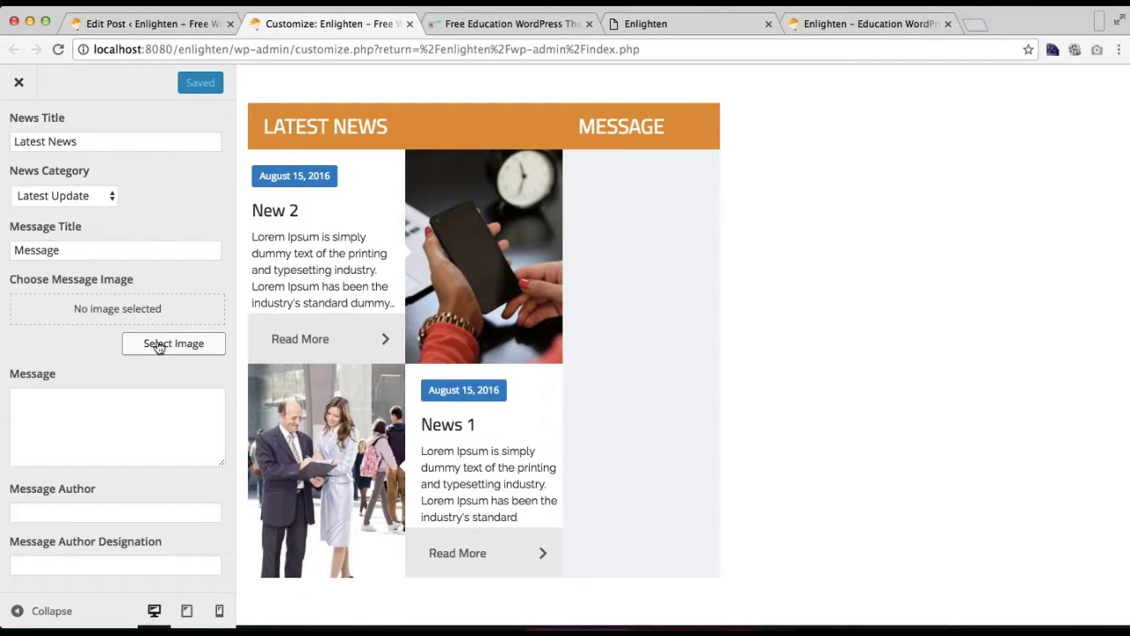
Choose message-image.png, the smiling man in a blue sweater, as the Message image
click(159, 348)
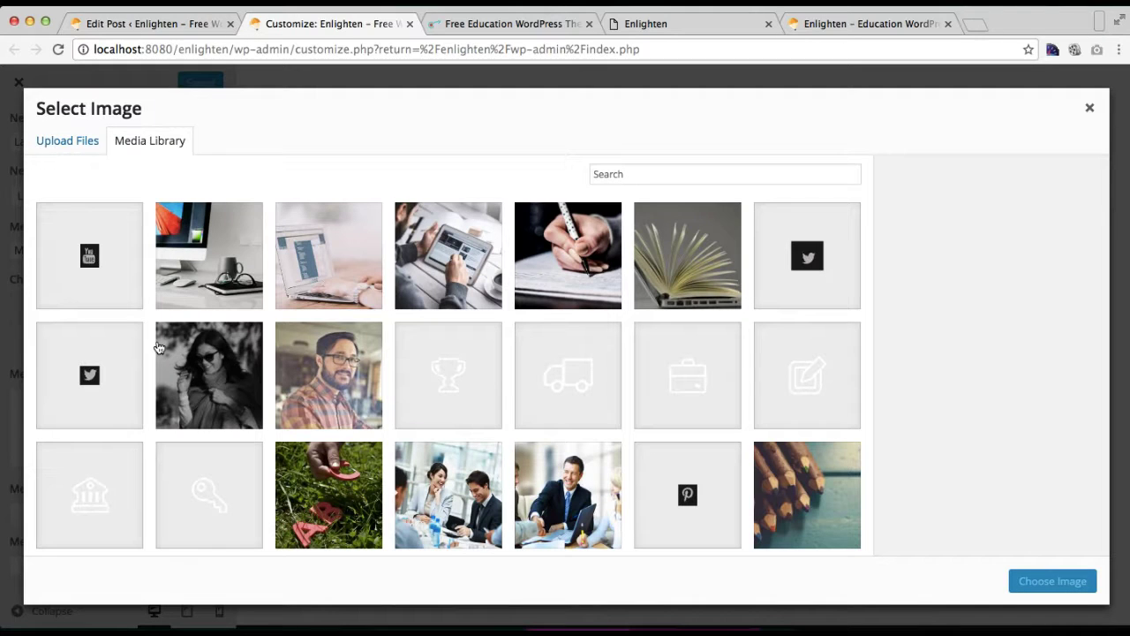
scroll(515, 411, down, 8)
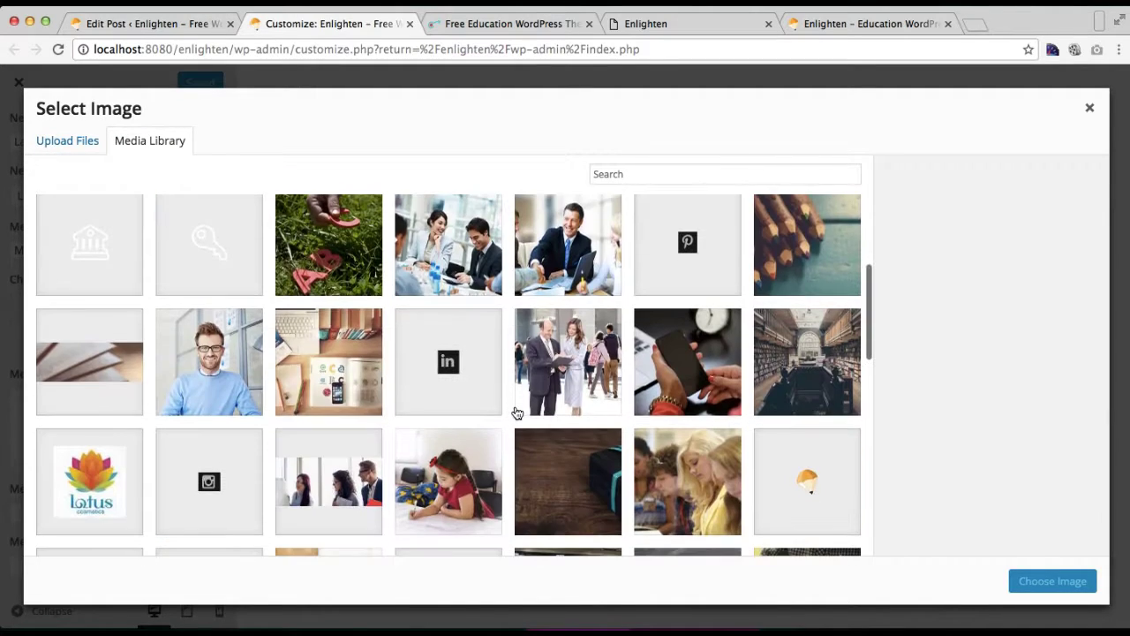
scroll(493, 456, up, 2)
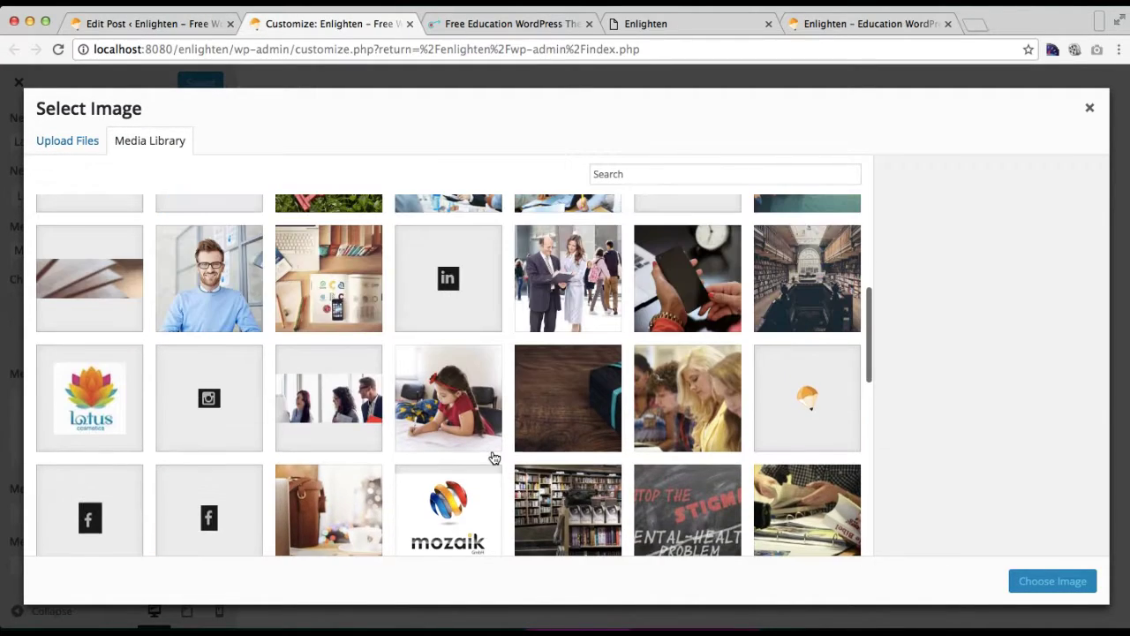
click(232, 295)
click(1023, 585)
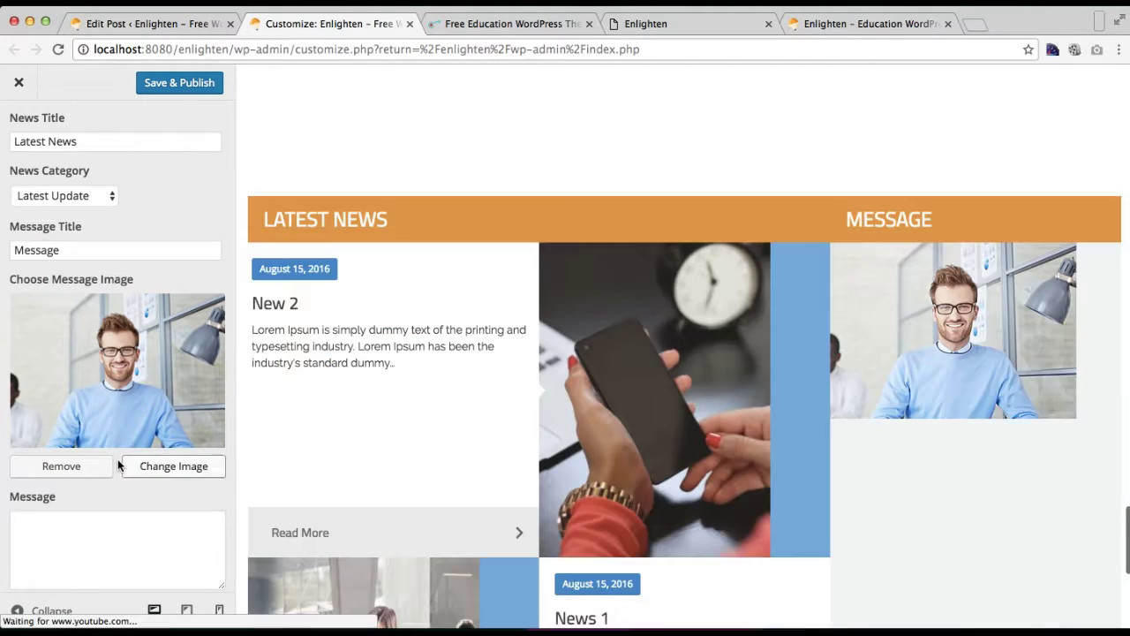
scroll(117, 458, down, 2)
click(77, 470)
Copy the Lorem Ipsum paragraph from TextEdit into the Customizer's Message field
scroll(530, 574, down, 1)
click(712, 627)
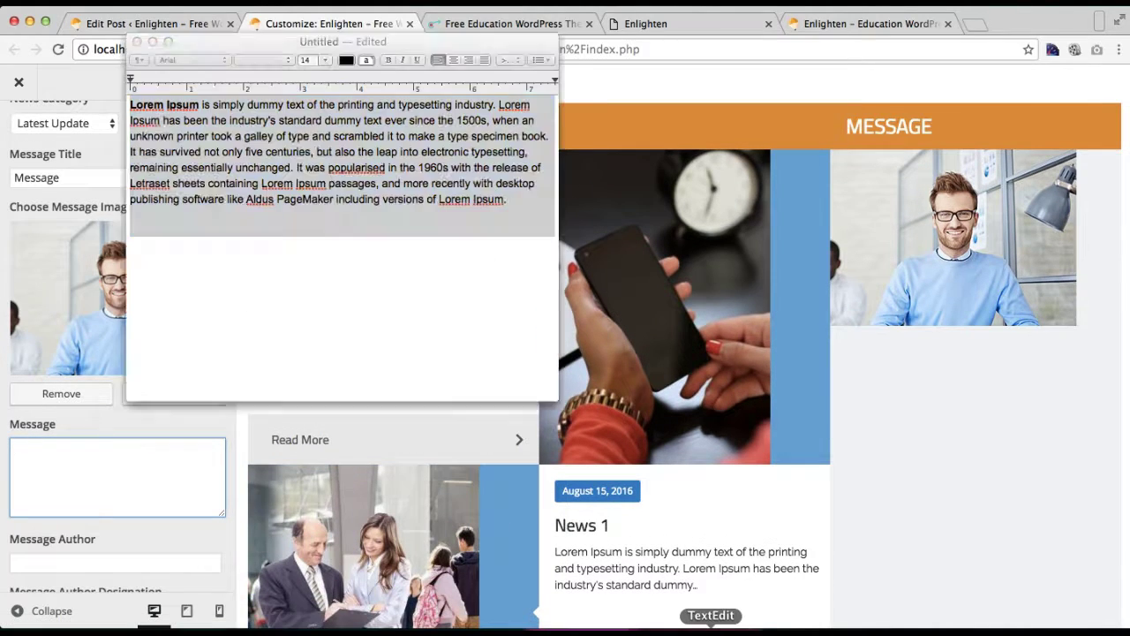
right_click(392, 194)
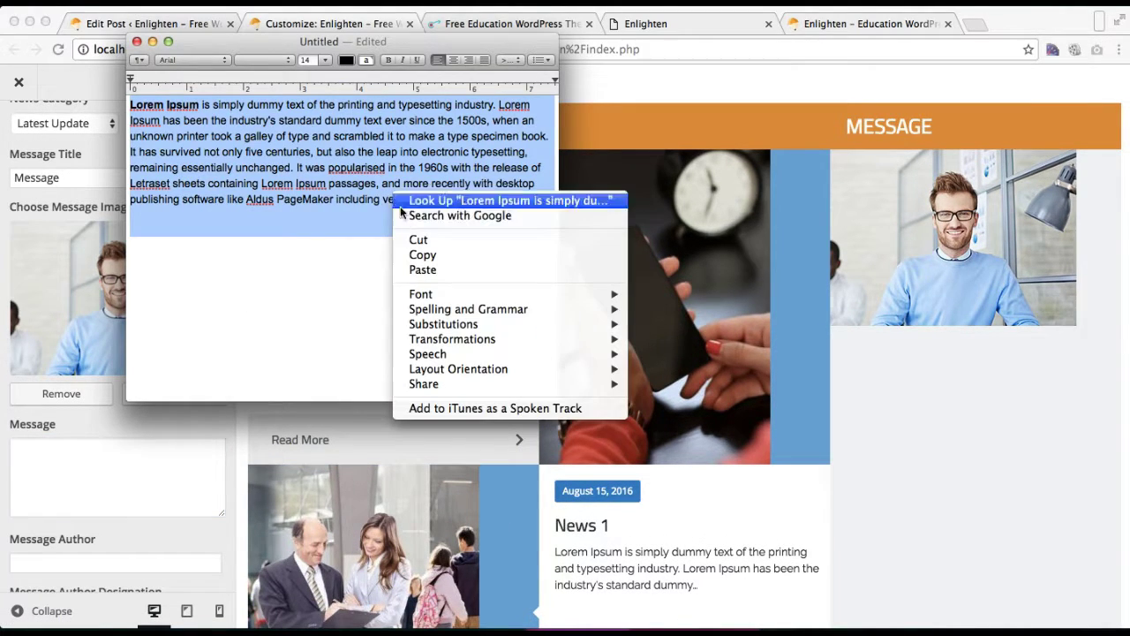
click(422, 254)
click(185, 472)
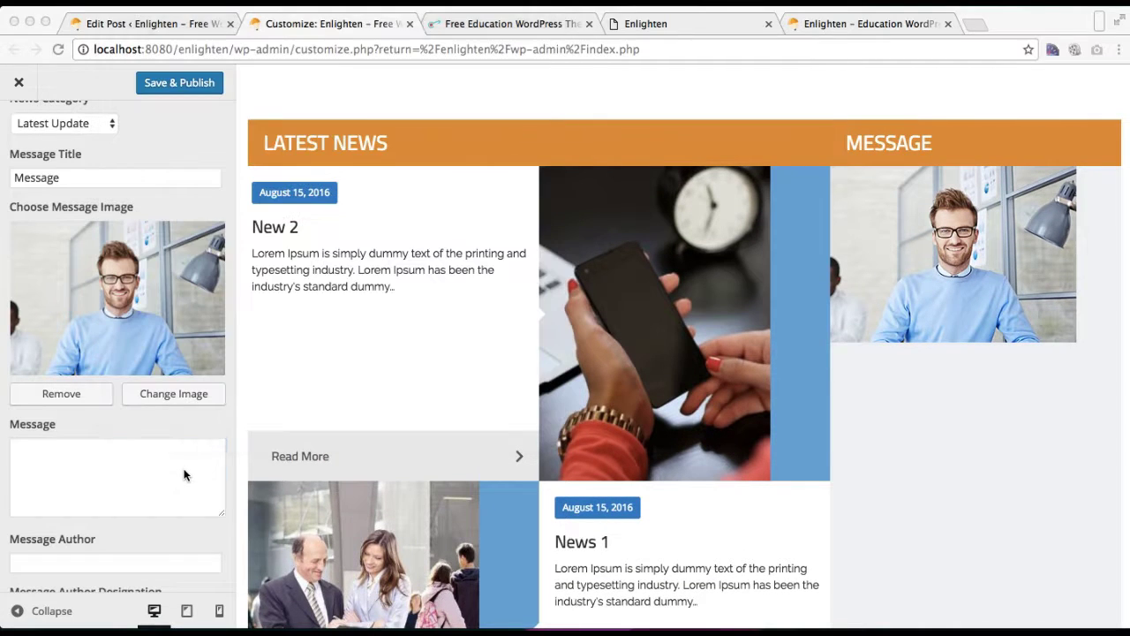
right_click(185, 475)
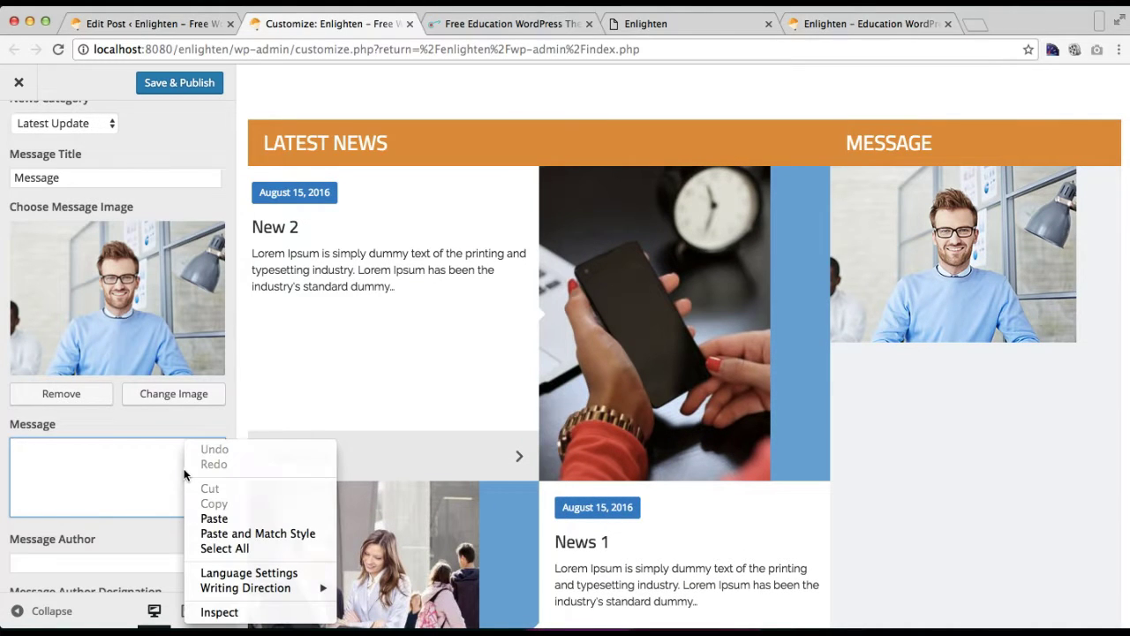
click(214, 519)
scroll(172, 487, down, 1)
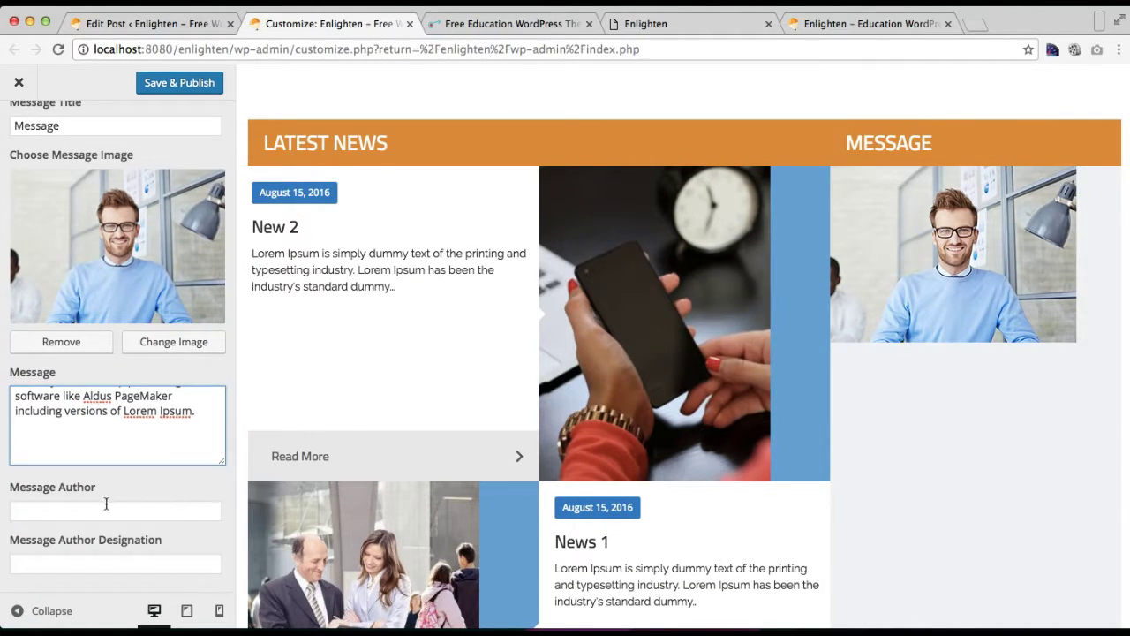
click(77, 512)
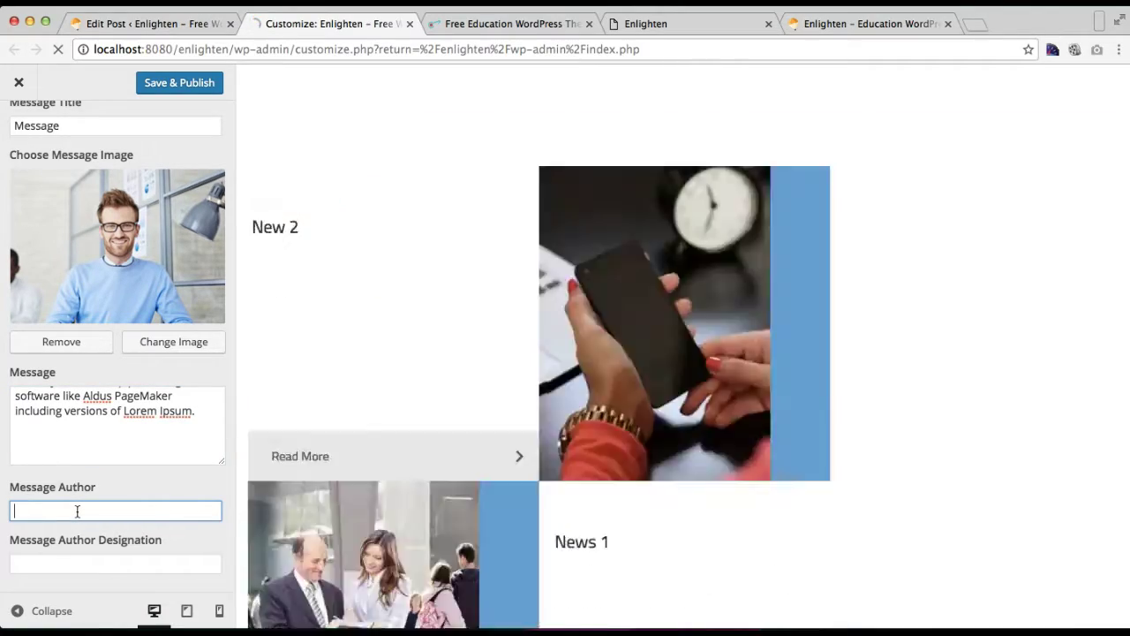
Enter the message author's name and designation 'CEO', then save & publish
text(Jimm)
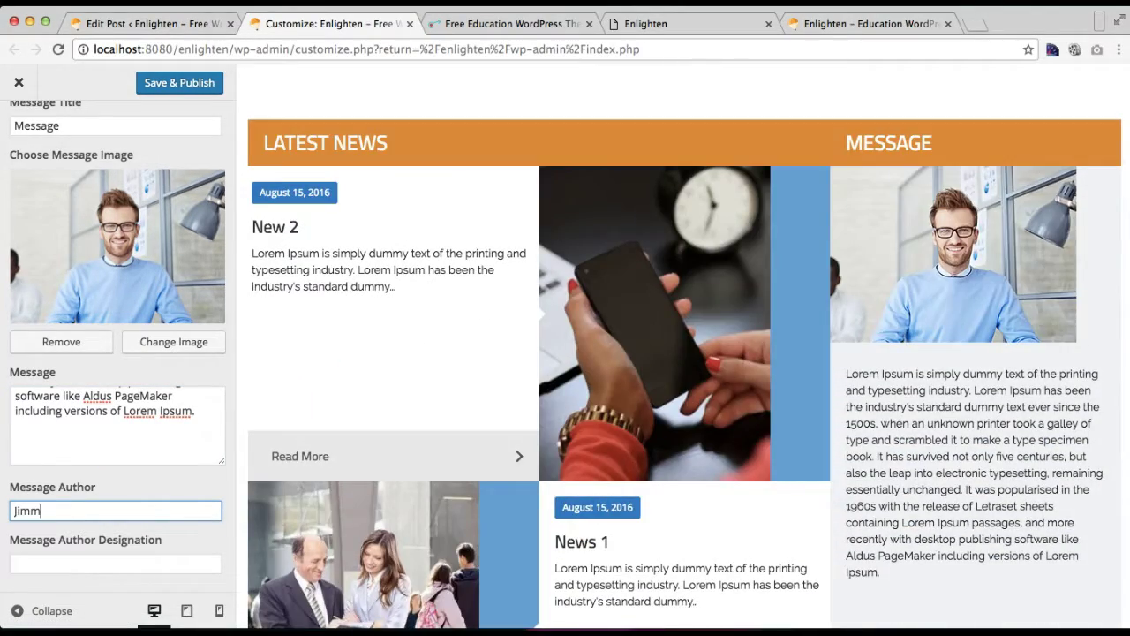
text(y Falon)
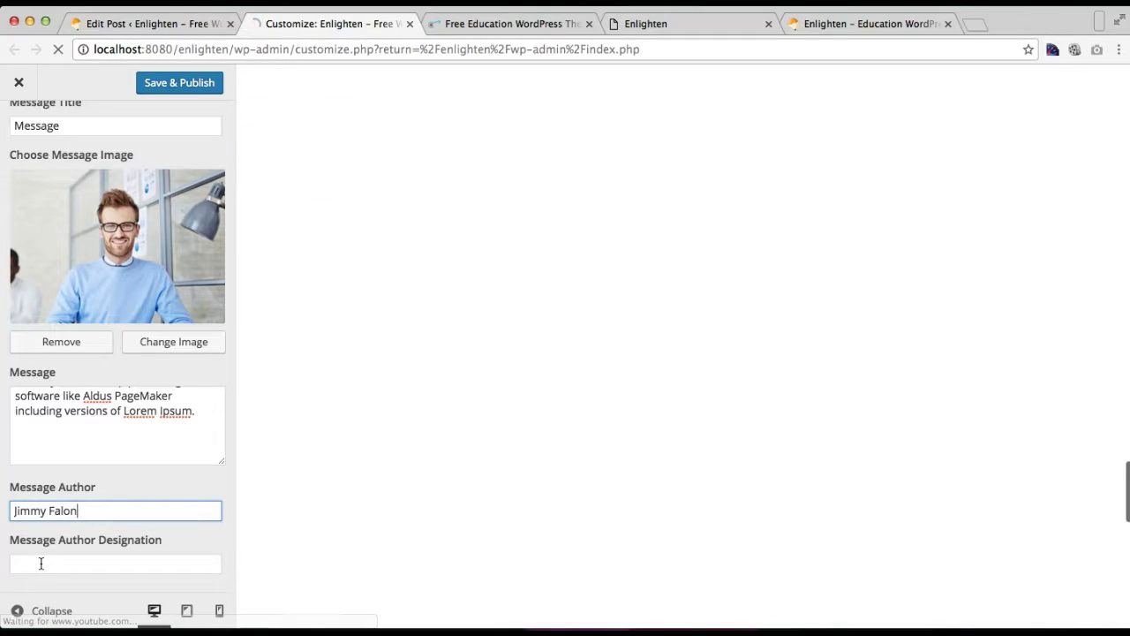
click(41, 564)
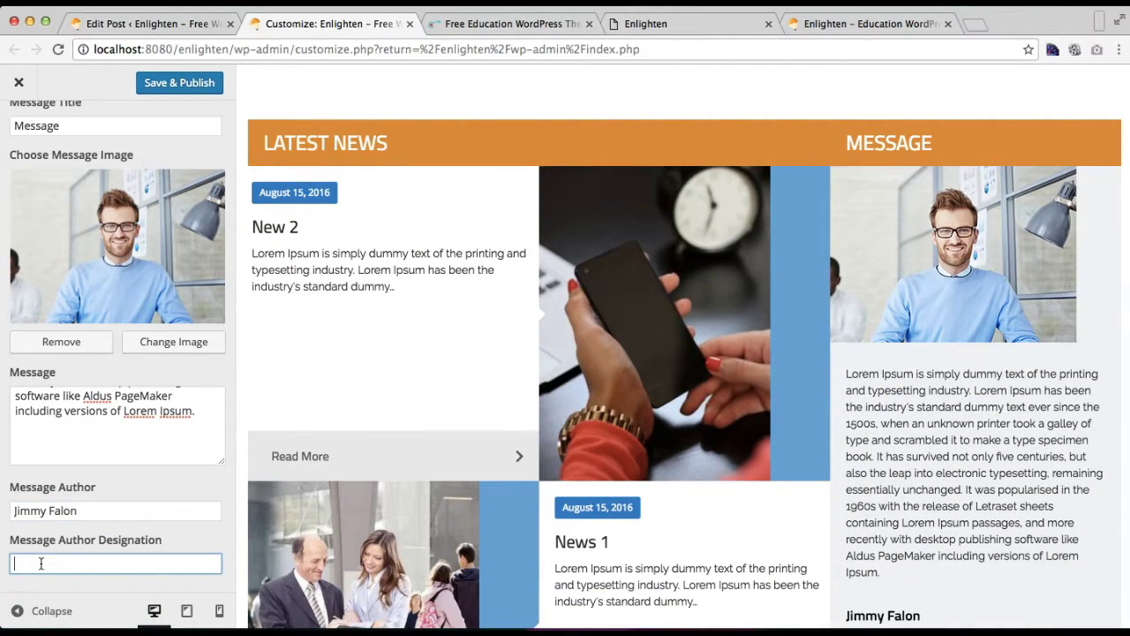
text(CEO)
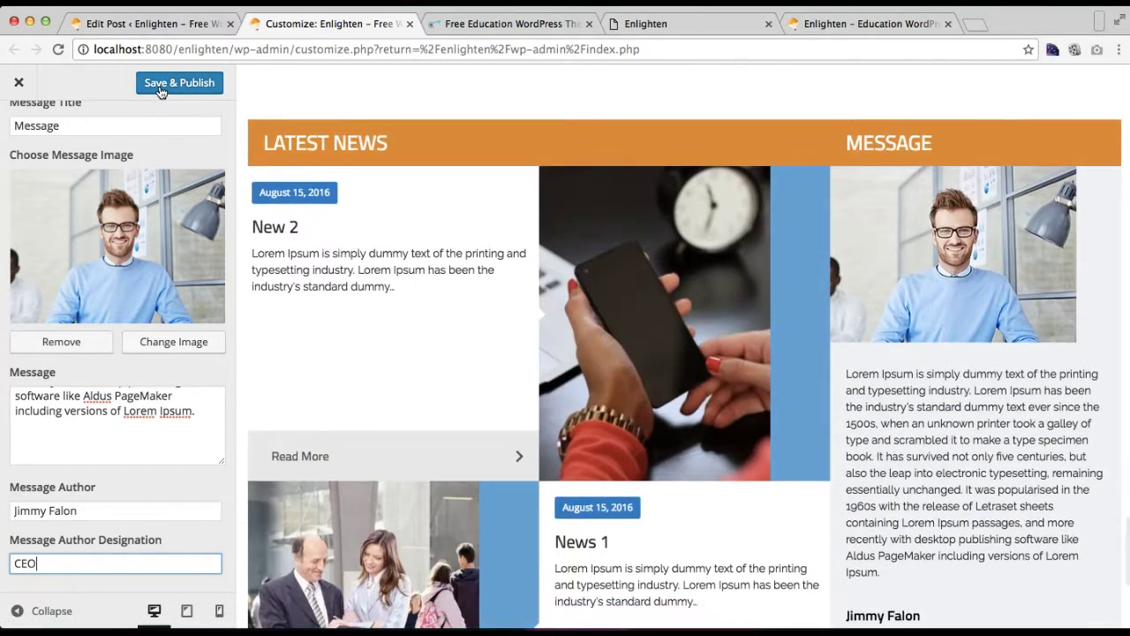
click(159, 82)
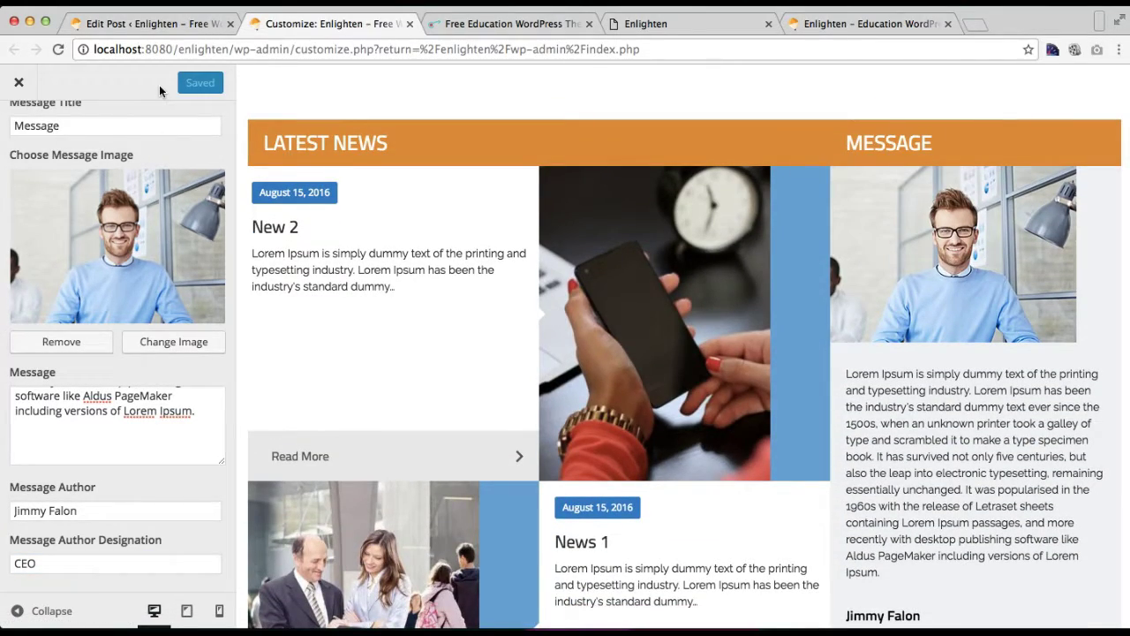
Check the Customizer preview, then view the live Enlighten demo for comparison
scroll(583, 265, down, 1)
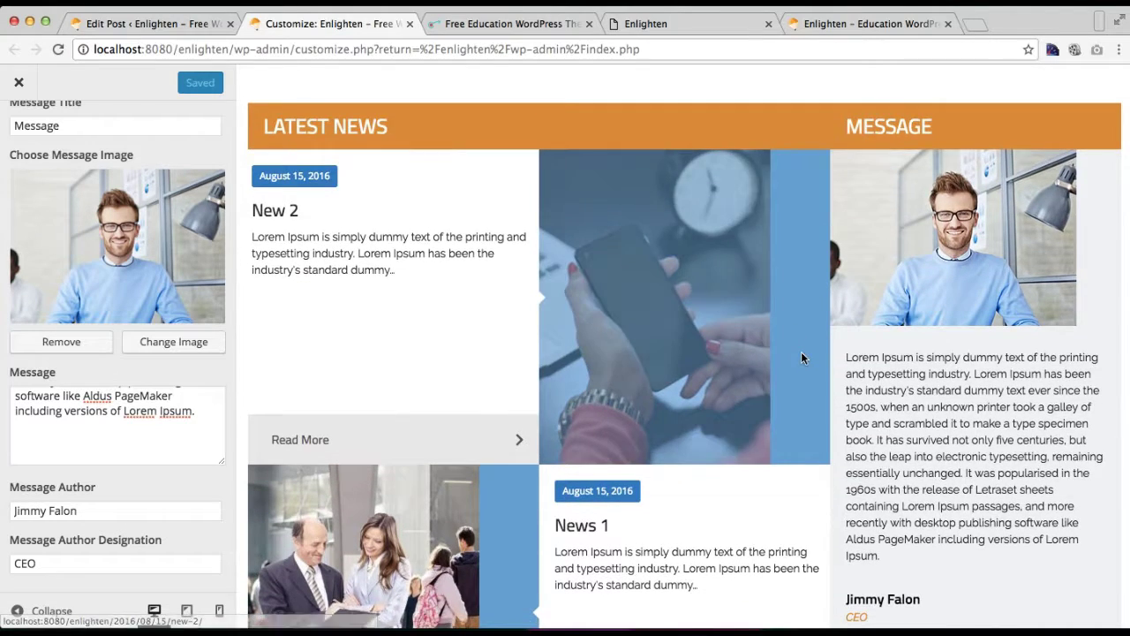
scroll(802, 351, down, 5)
scroll(801, 351, up, 1)
scroll(986, 231, up, 4)
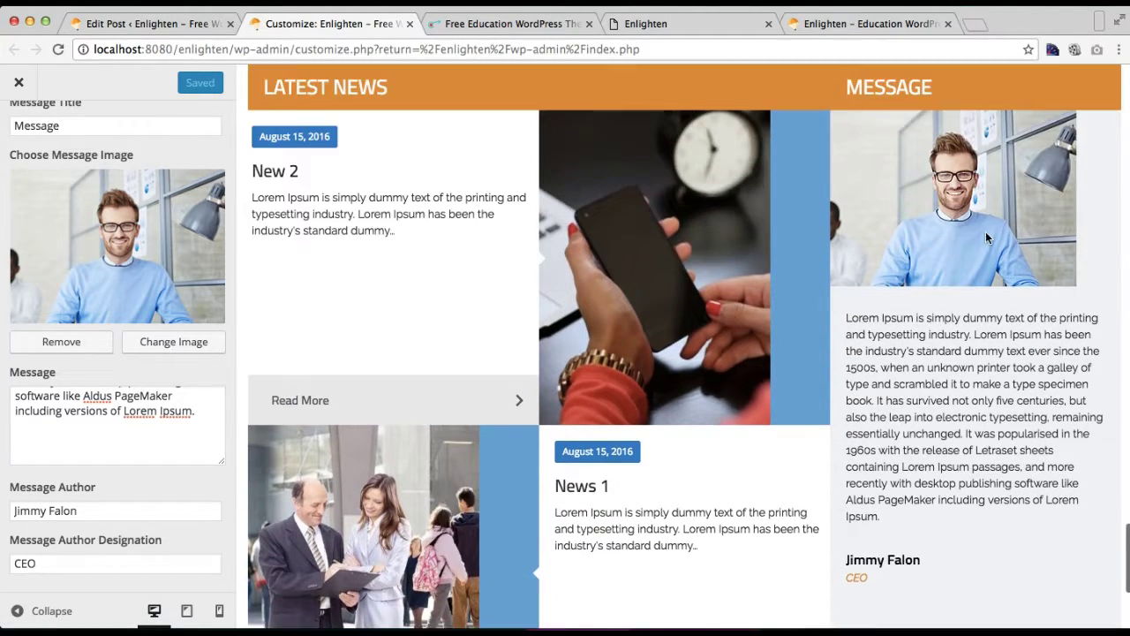
scroll(980, 208, up, 1)
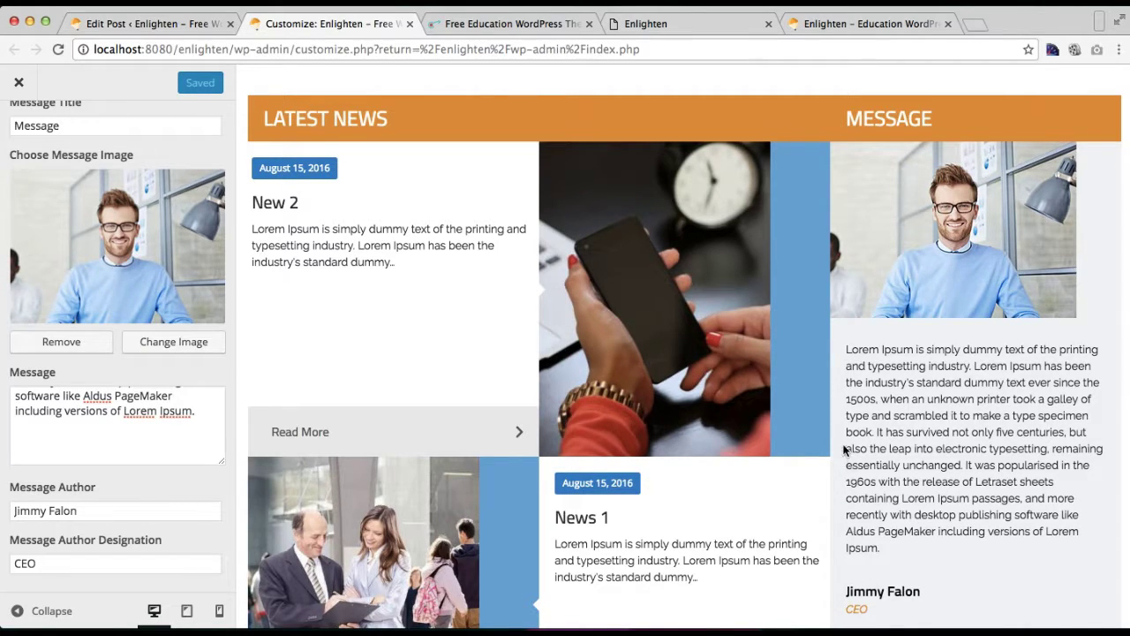
click(802, 27)
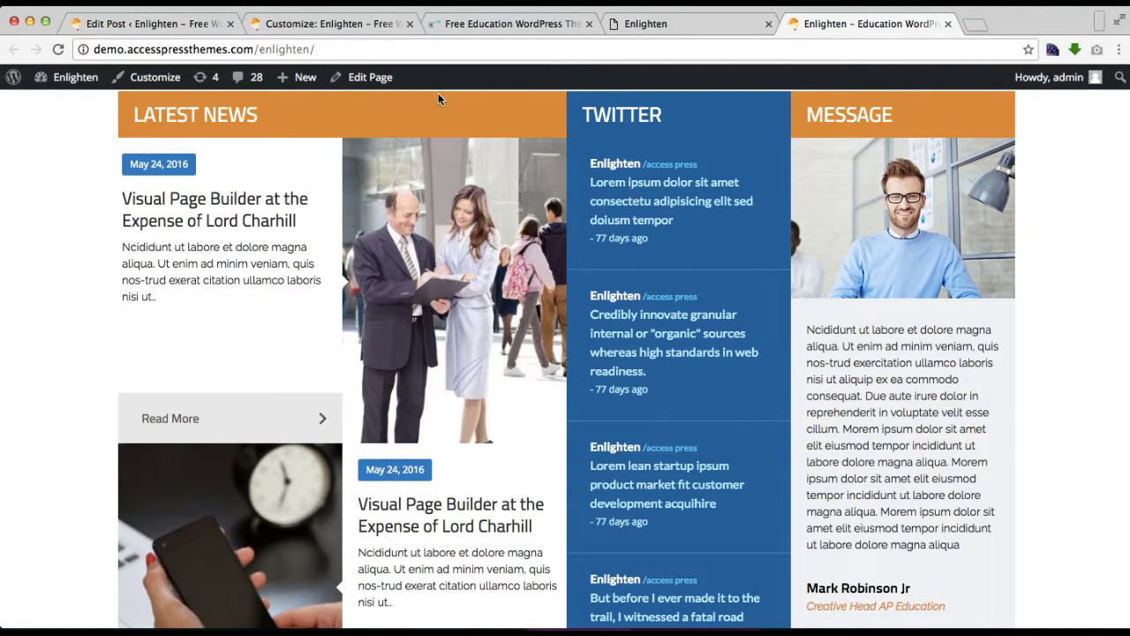
Return to the WordPress admin tab and bring up the Dashboard
click(157, 23)
click(74, 127)
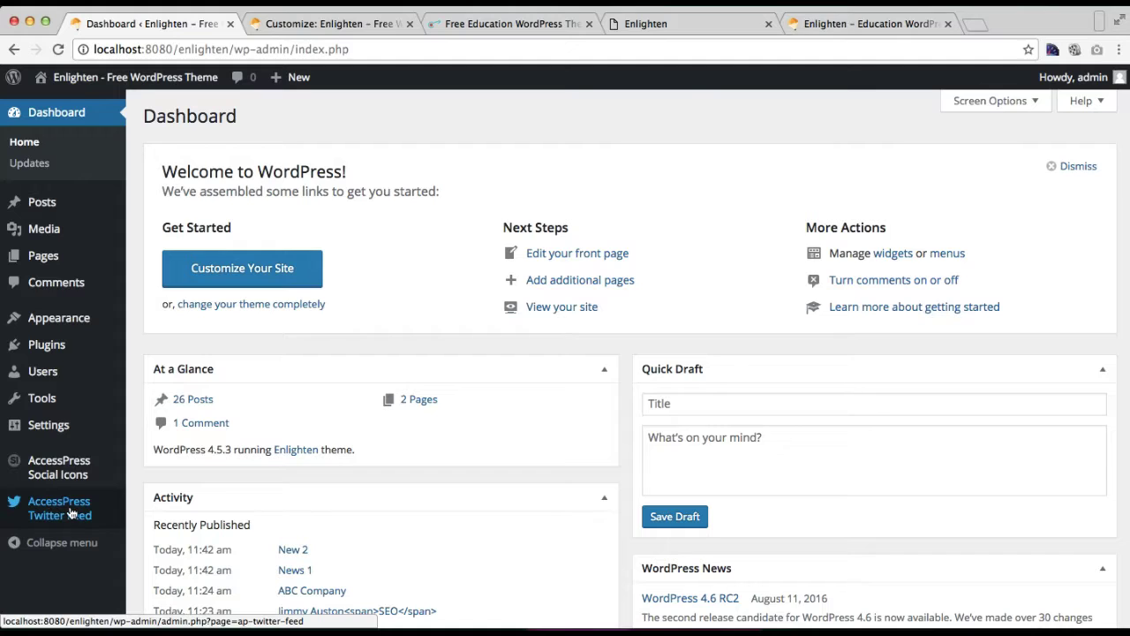
mouse_move(63, 354)
Open the AccessPress Themes PLUGINS page in a new tab from the Enlighten theme page
click(535, 27)
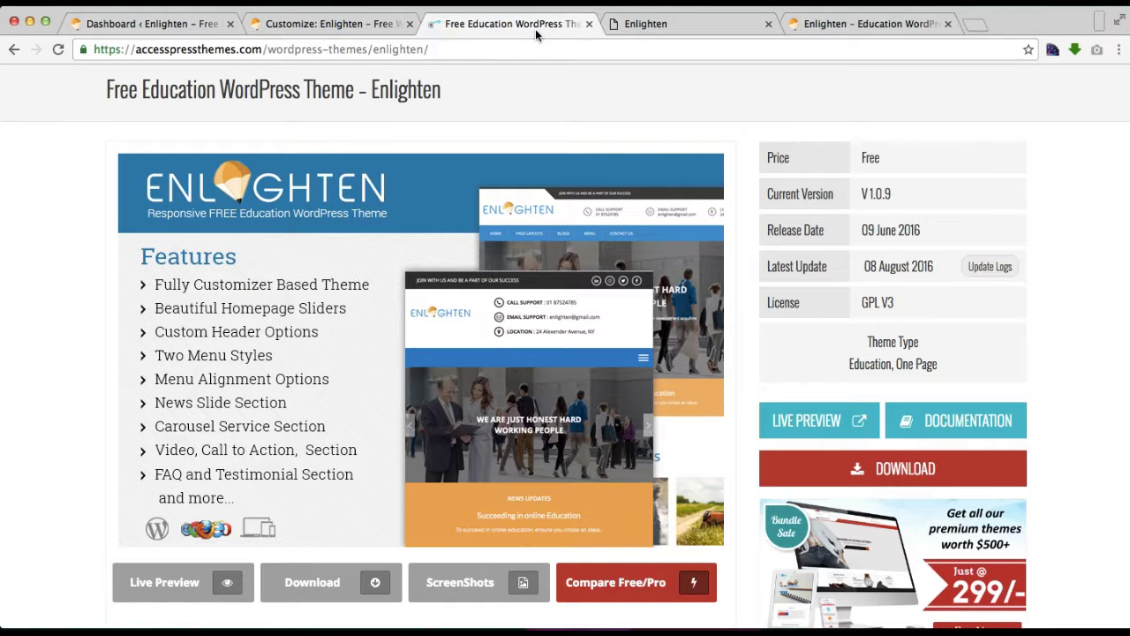
scroll(519, 84, up, 2)
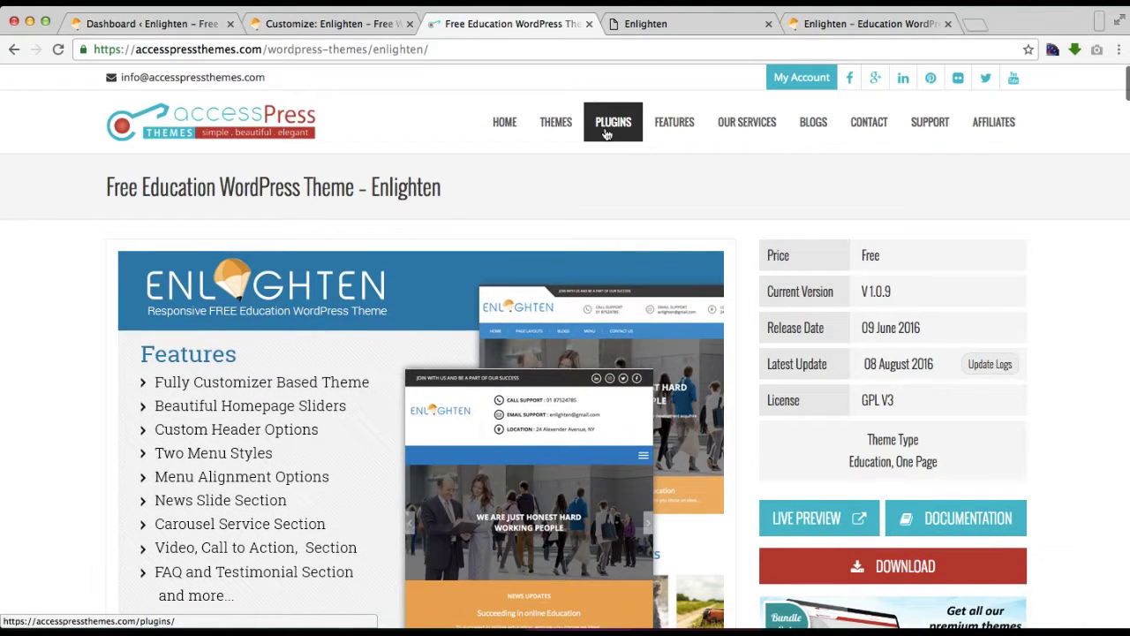
right_click(619, 130)
click(638, 132)
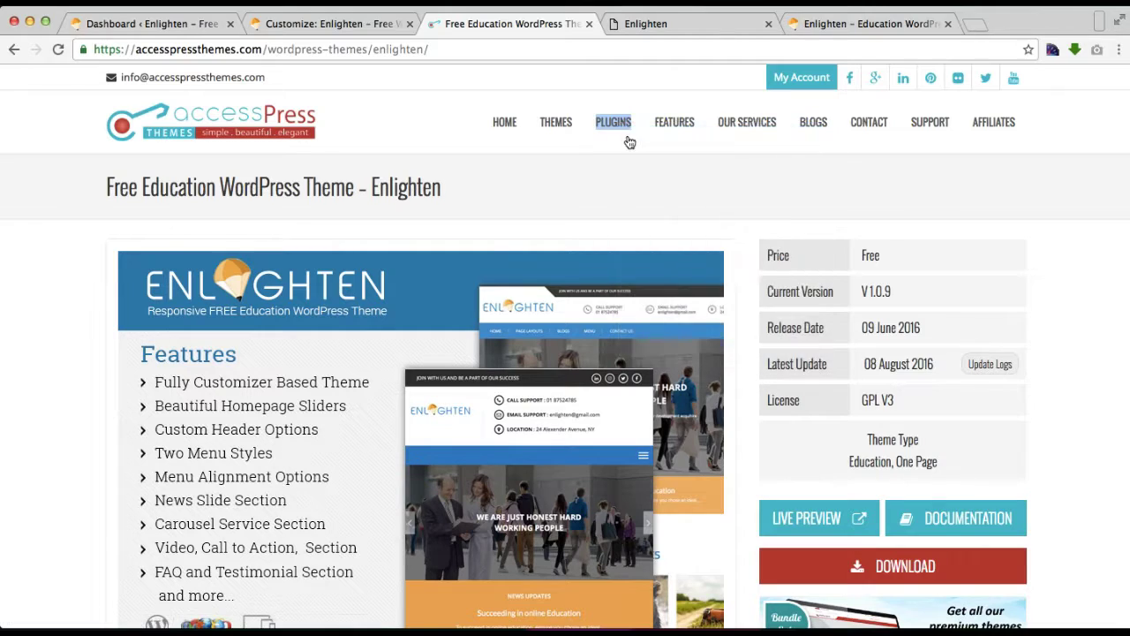
Browse the free and premium plugins catalogue, then go back to the WordPress Dashboard
click(627, 25)
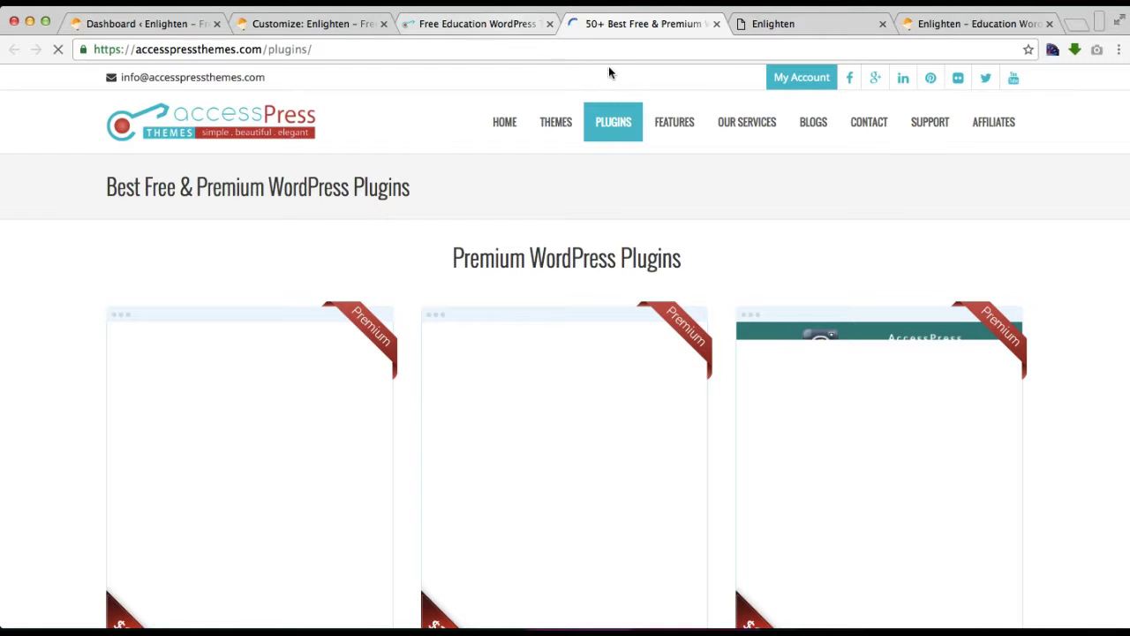
scroll(683, 476, down, 15)
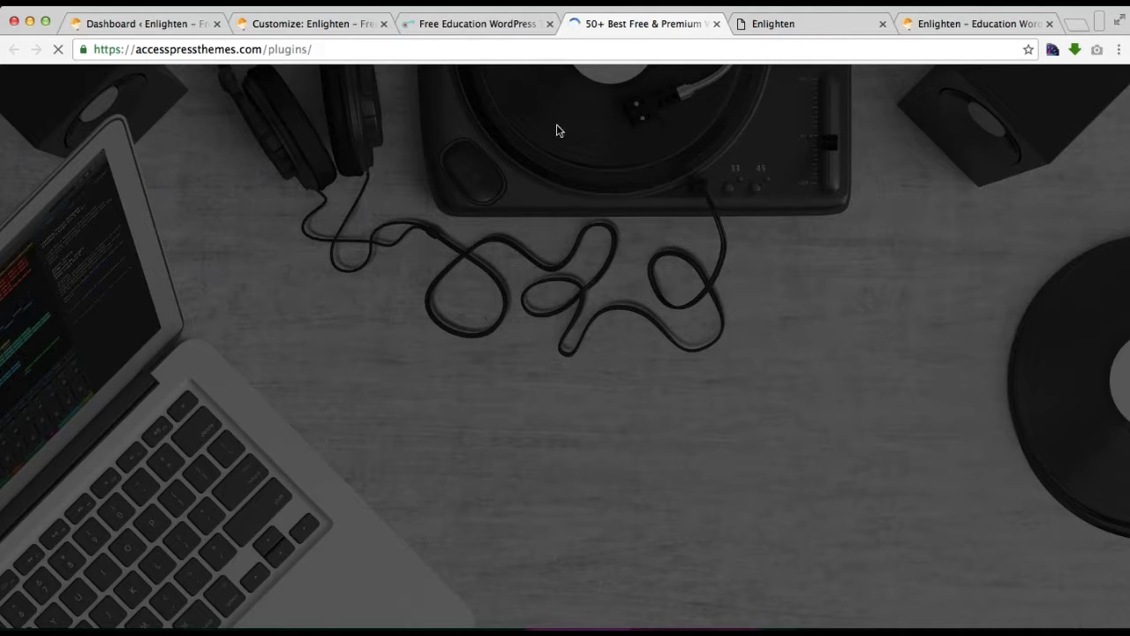
scroll(557, 223, down, 10)
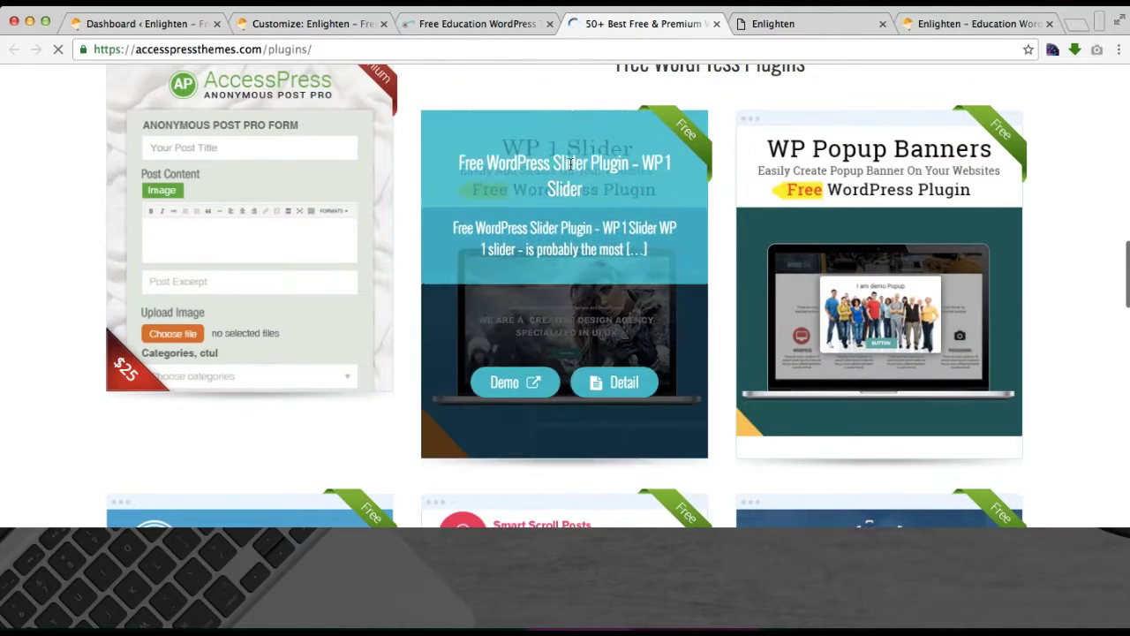
scroll(571, 164, up, 2)
scroll(571, 163, up, 1)
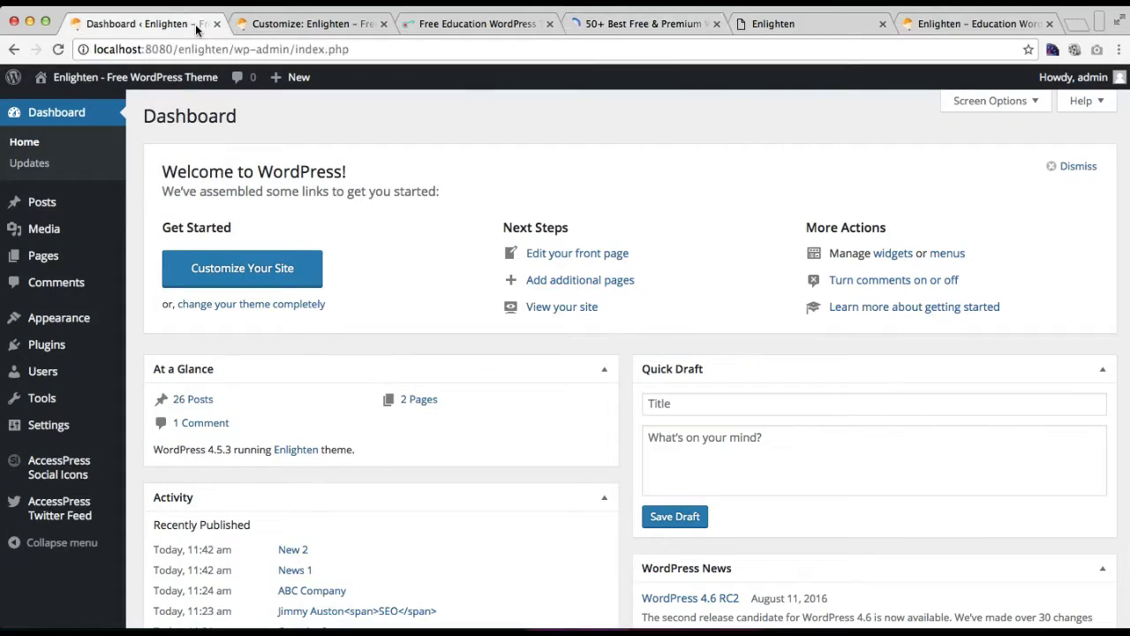
click(200, 26)
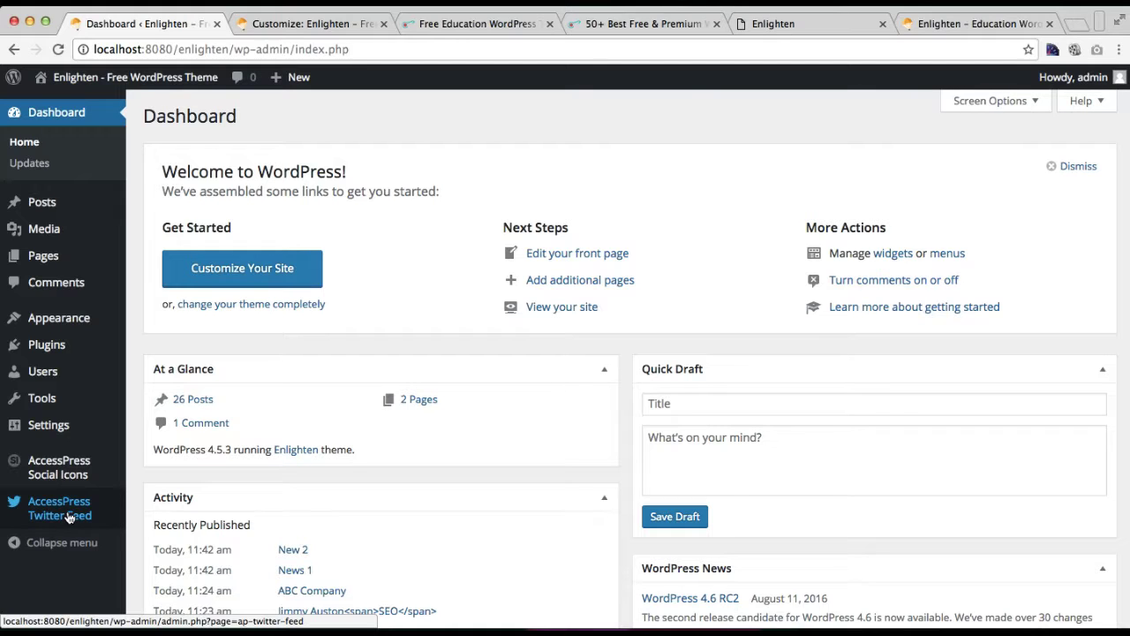
Review the AccessPress Twitter Feed settings, briefly checking the customizer homepage preview
click(70, 514)
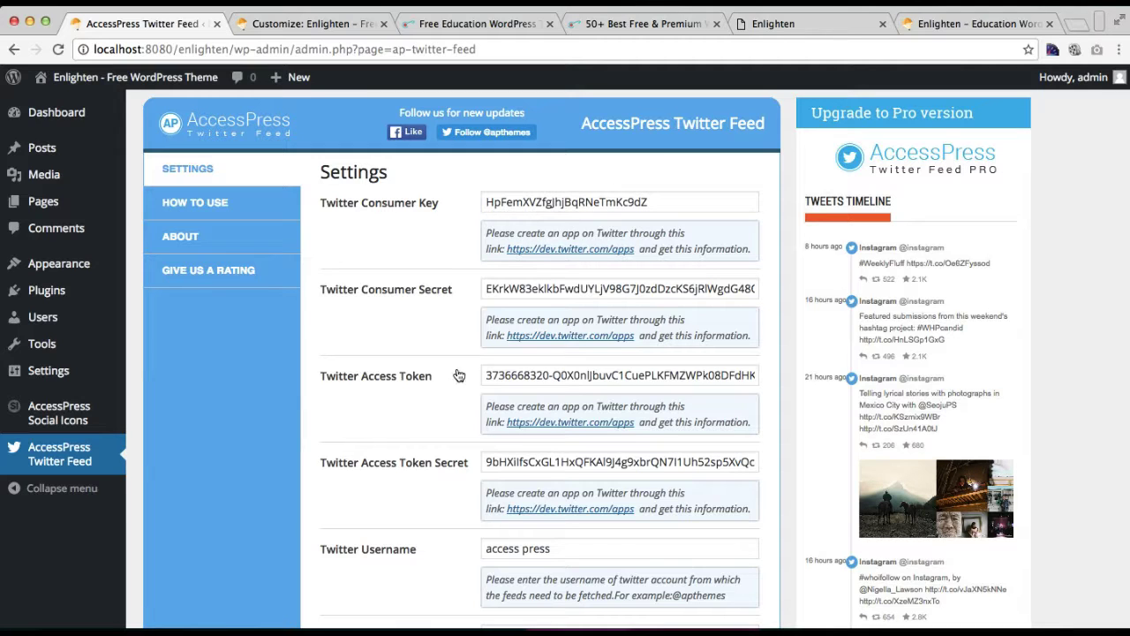
scroll(432, 553, down, 10)
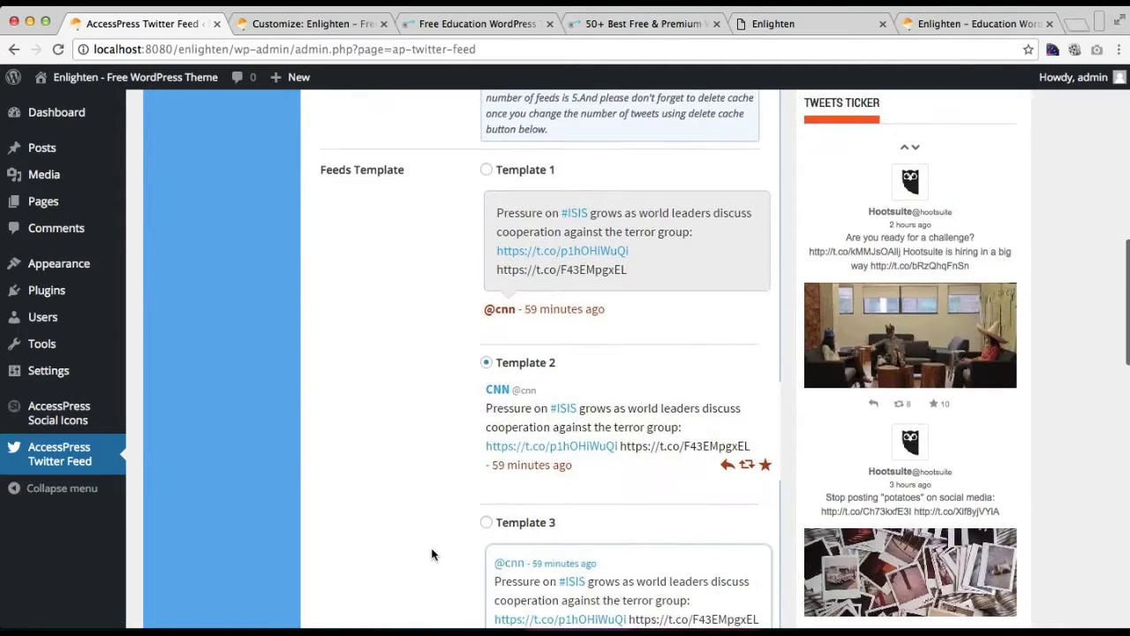
scroll(432, 554, down, 5)
scroll(432, 554, up, 3)
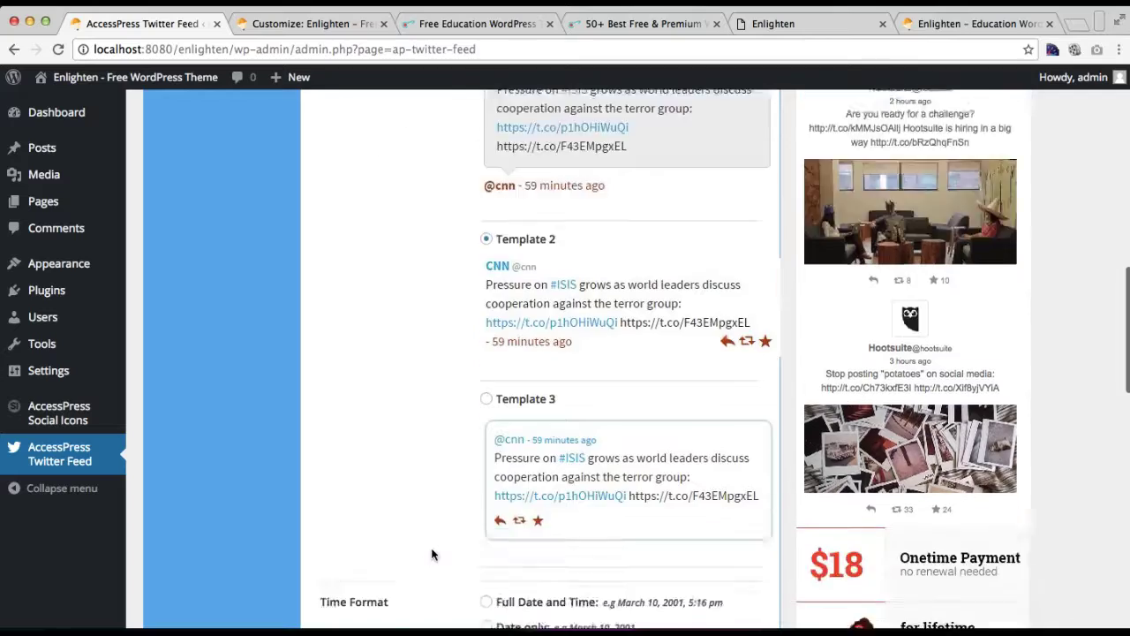
scroll(432, 554, down, 3)
scroll(431, 553, up, 12)
scroll(432, 554, down, 4)
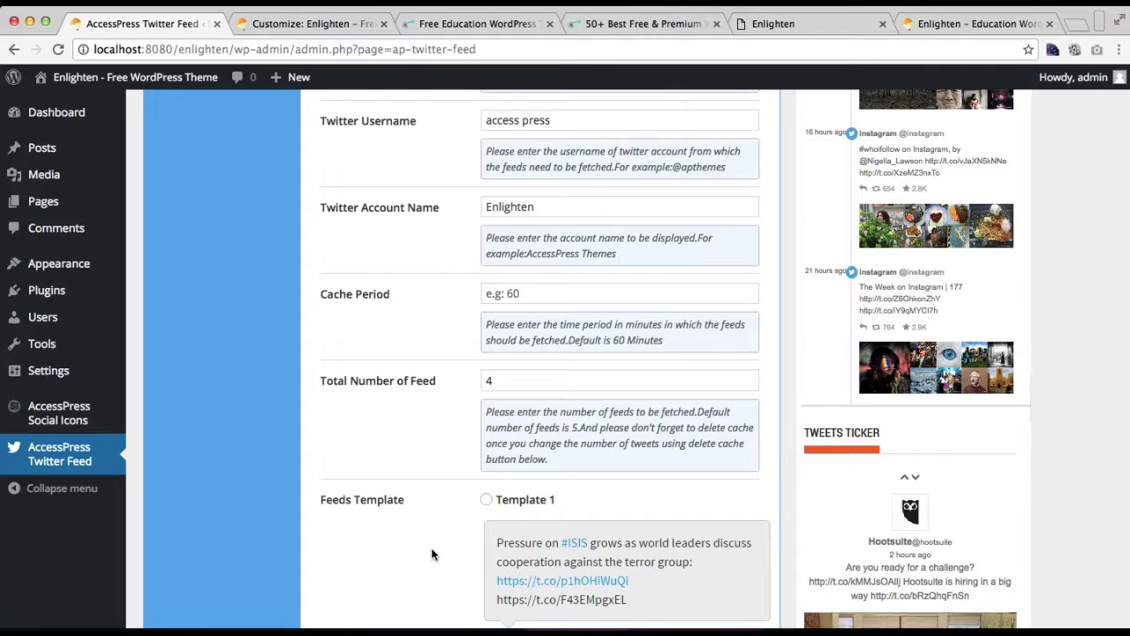
click(362, 26)
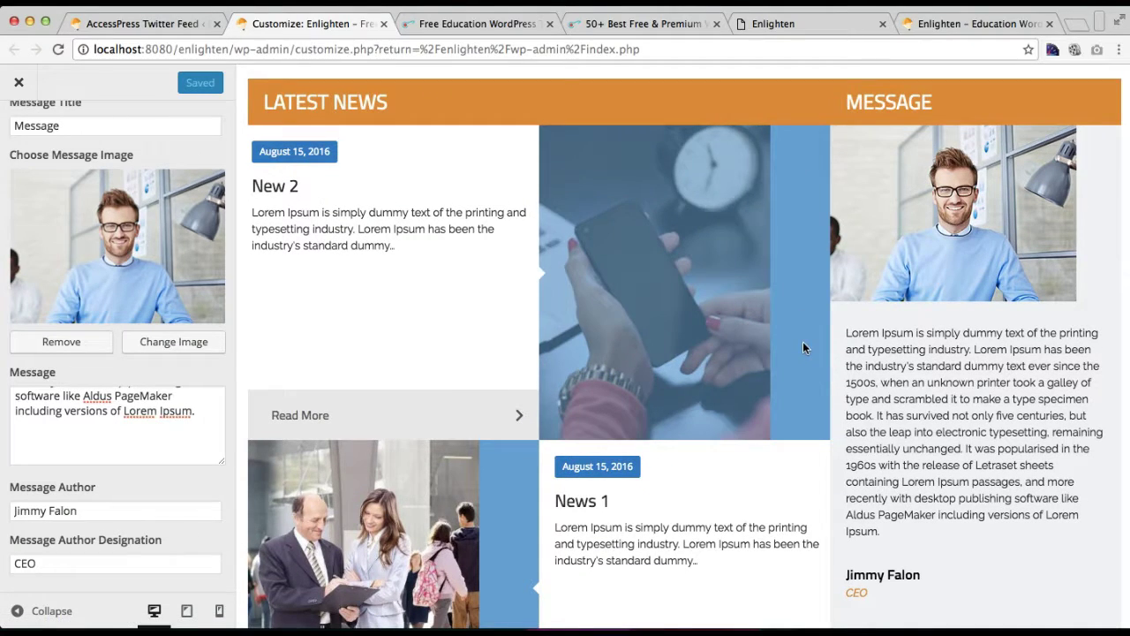
click(181, 28)
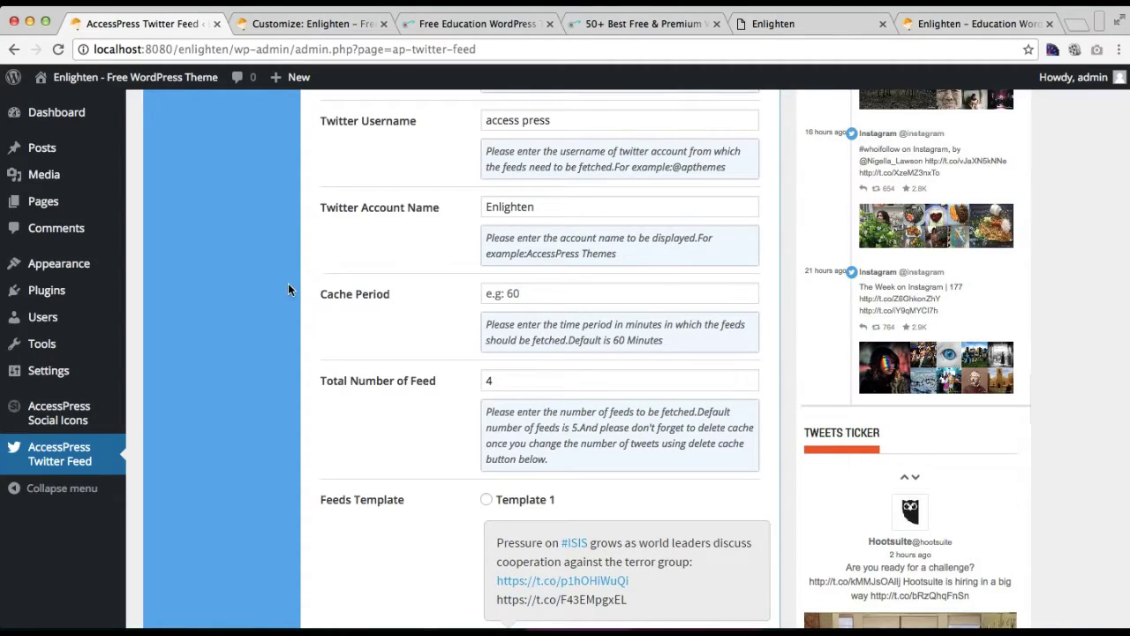
Open the Appearance > Widgets page in its own new tab
scroll(483, 297, up, 5)
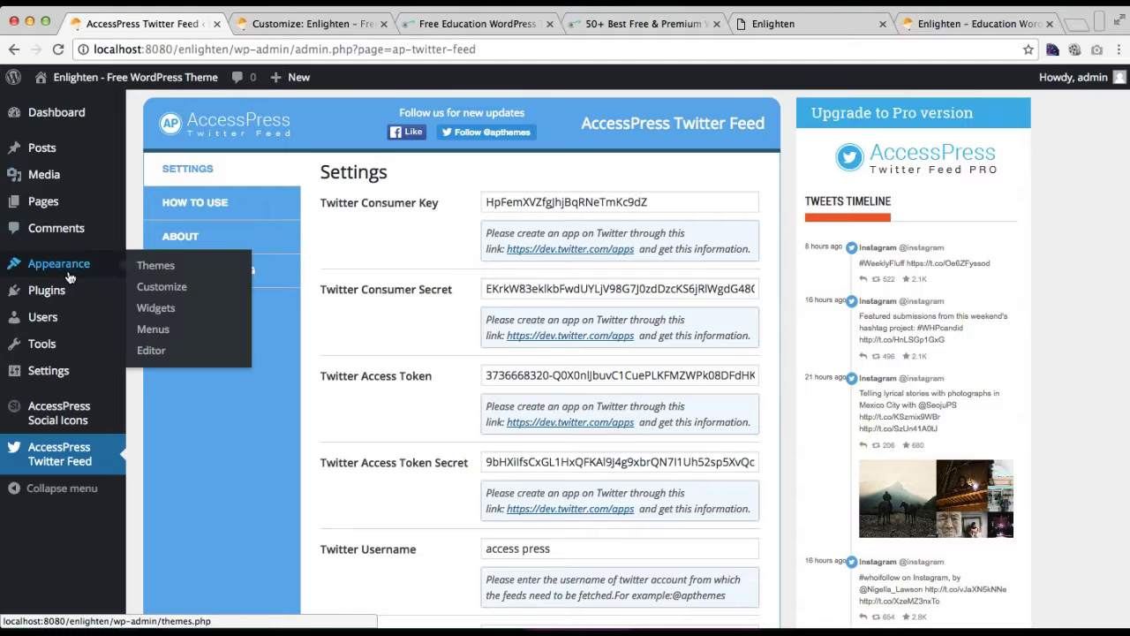
mouse_move(67, 272)
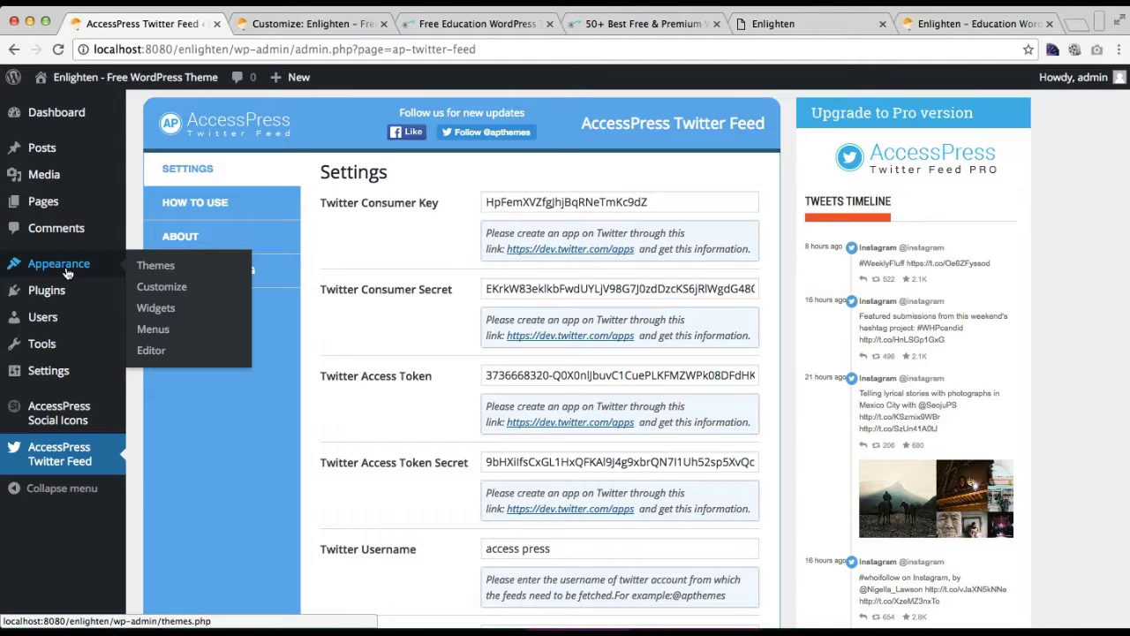
right_click(159, 309)
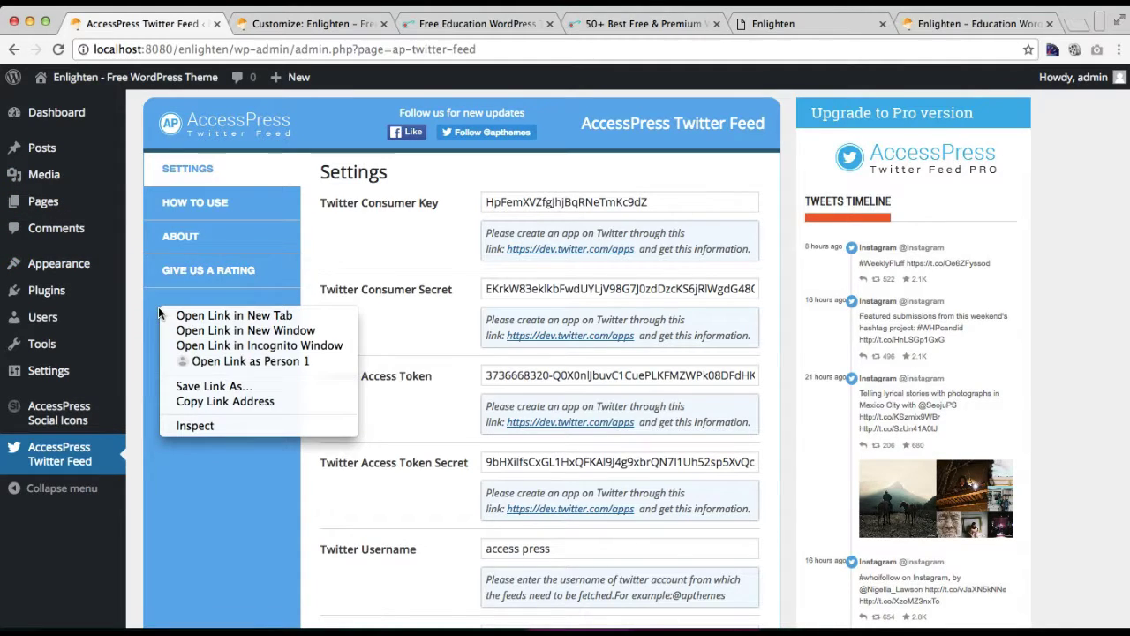
click(185, 315)
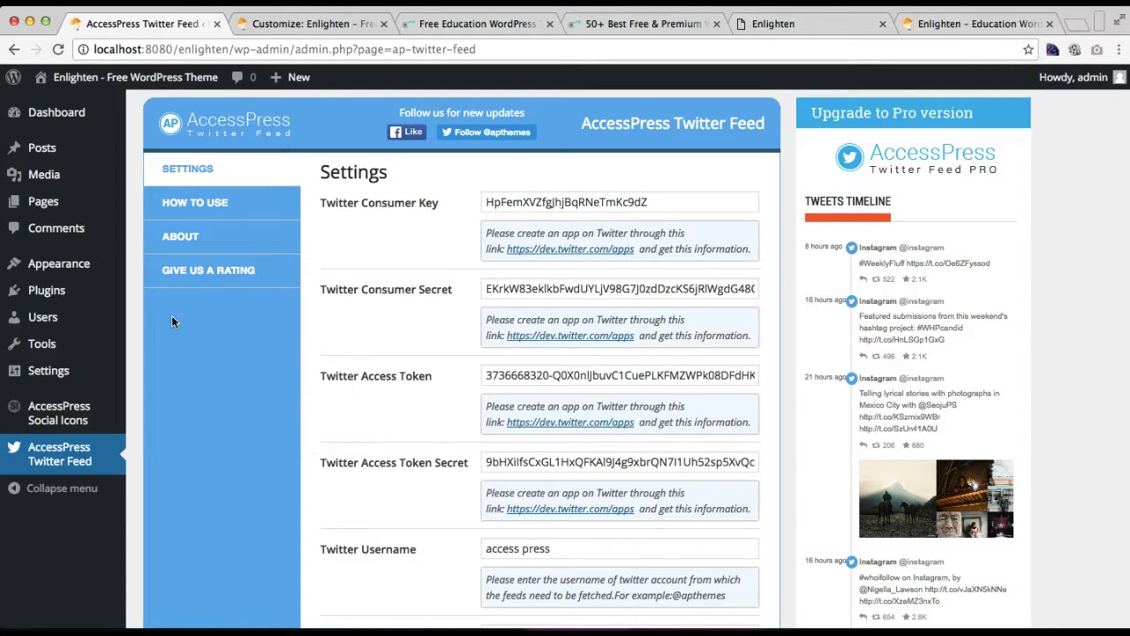
click(237, 29)
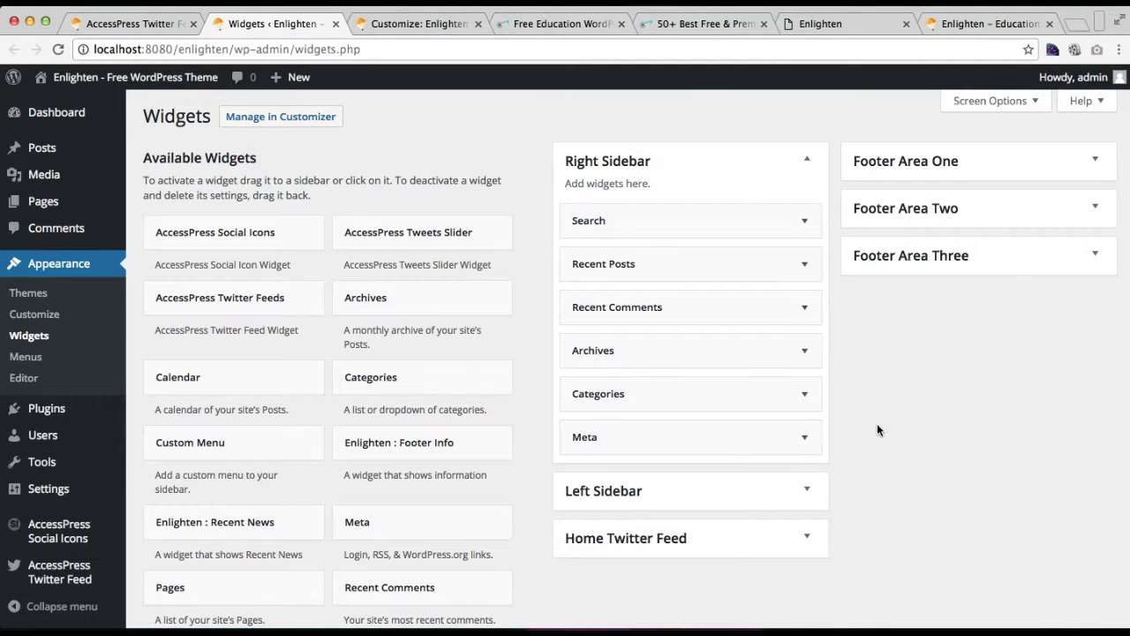
Place the AccessPress Twitter Feeds widget into the Home Twitter Feed area
click(438, 29)
scroll(167, 177, up, 5)
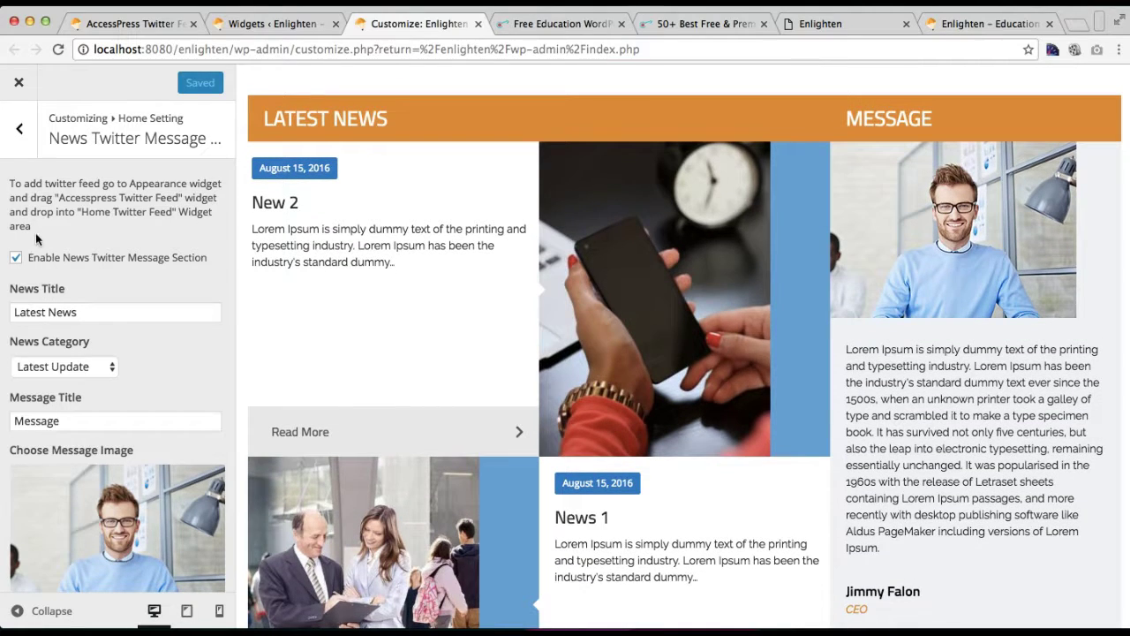
click(274, 29)
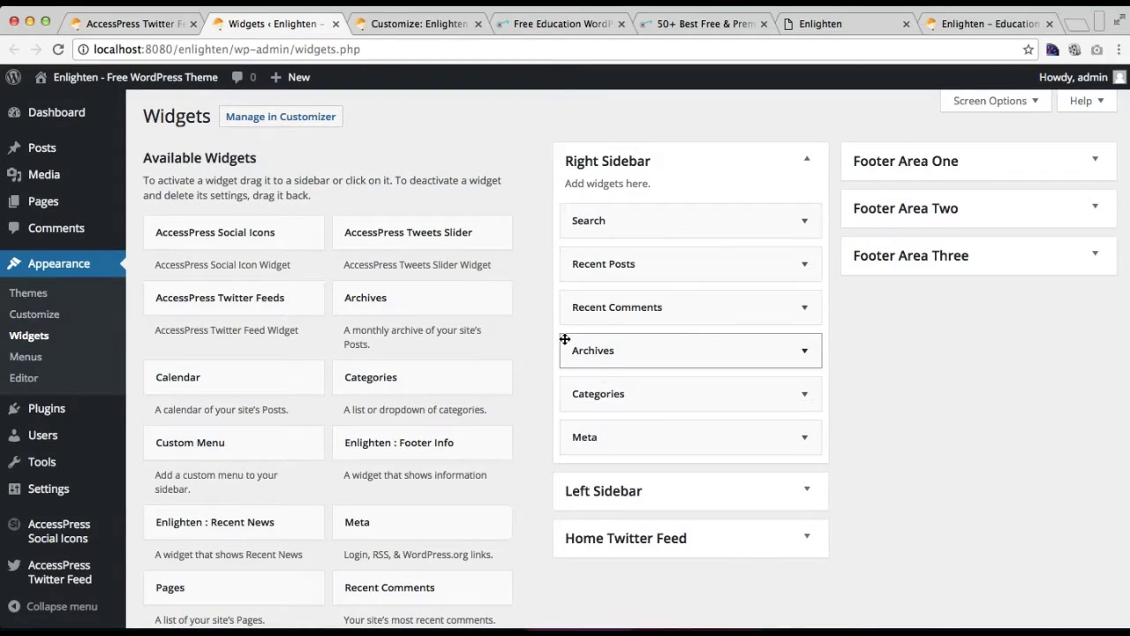
scroll(742, 565, down, 1)
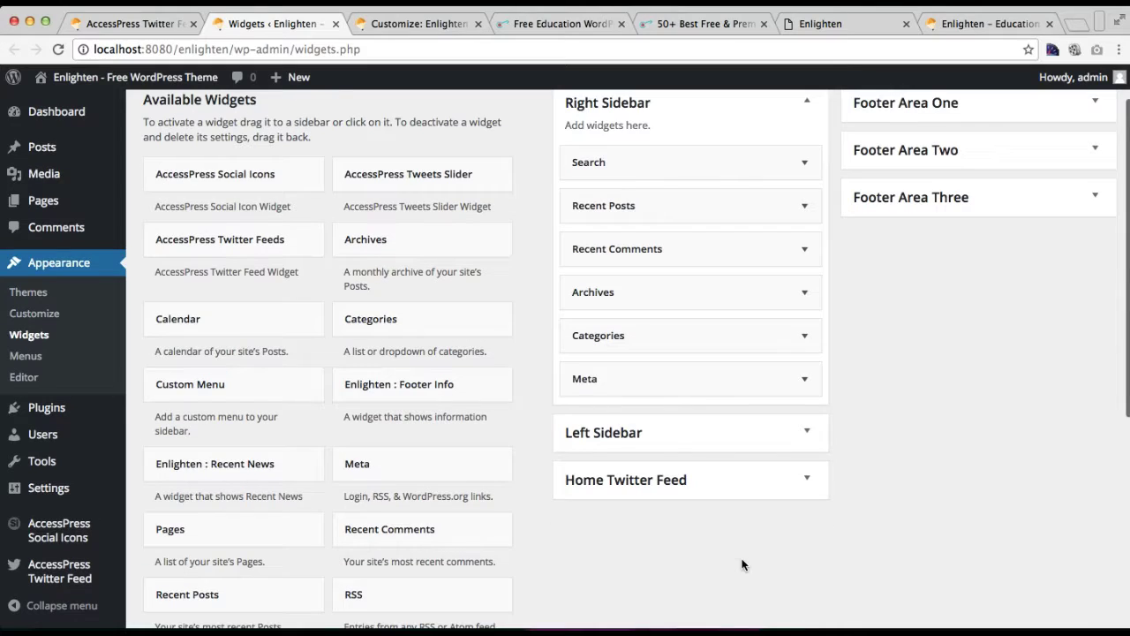
click(682, 485)
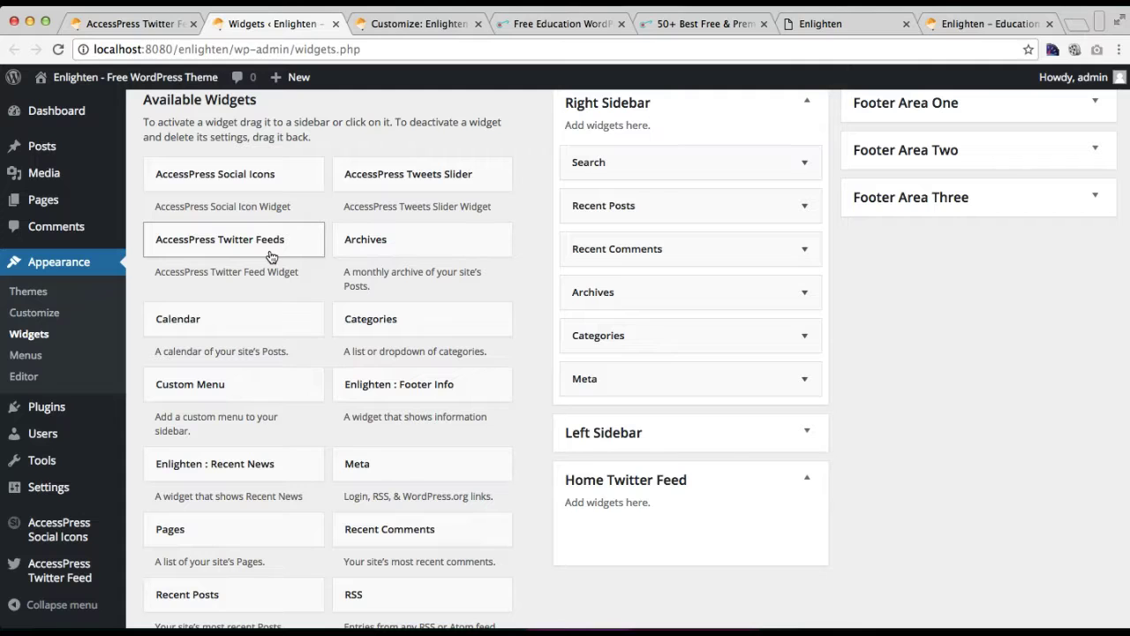
drag(268, 244, 708, 514)
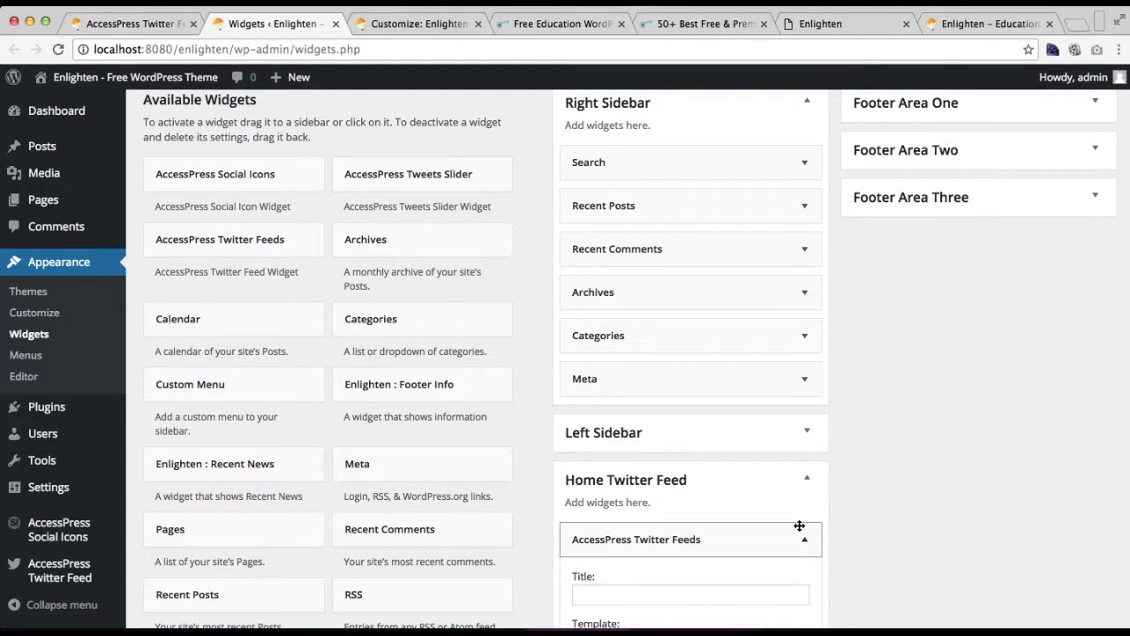
Title the widget 'Twitter Feed', save it, and collapse the Home Twitter Feed area
scroll(800, 528, down, 3)
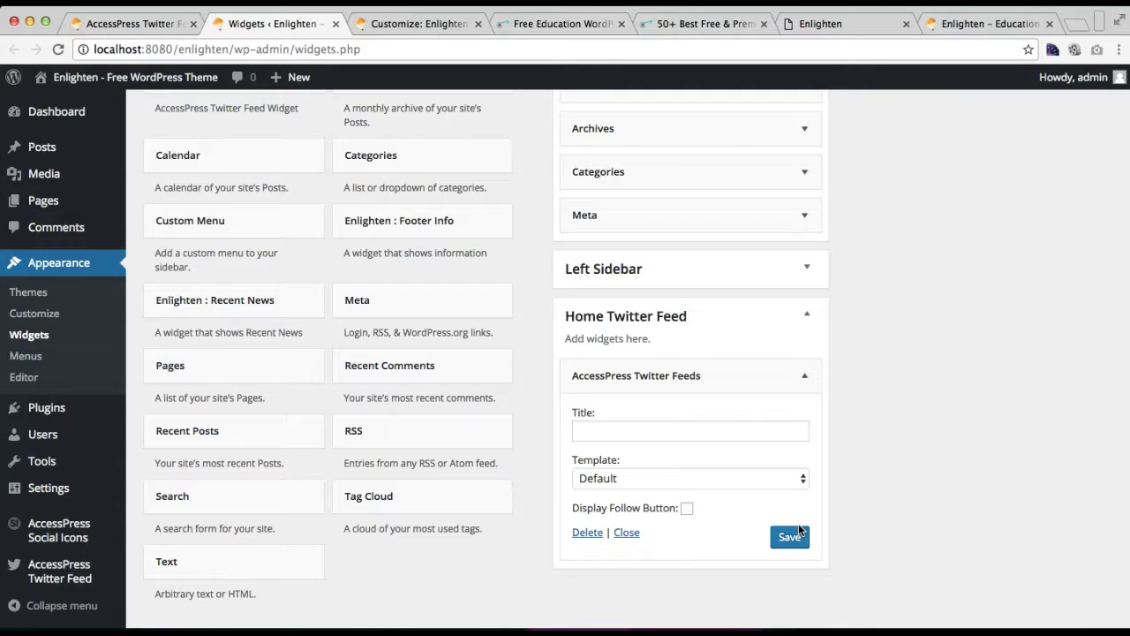
click(706, 430)
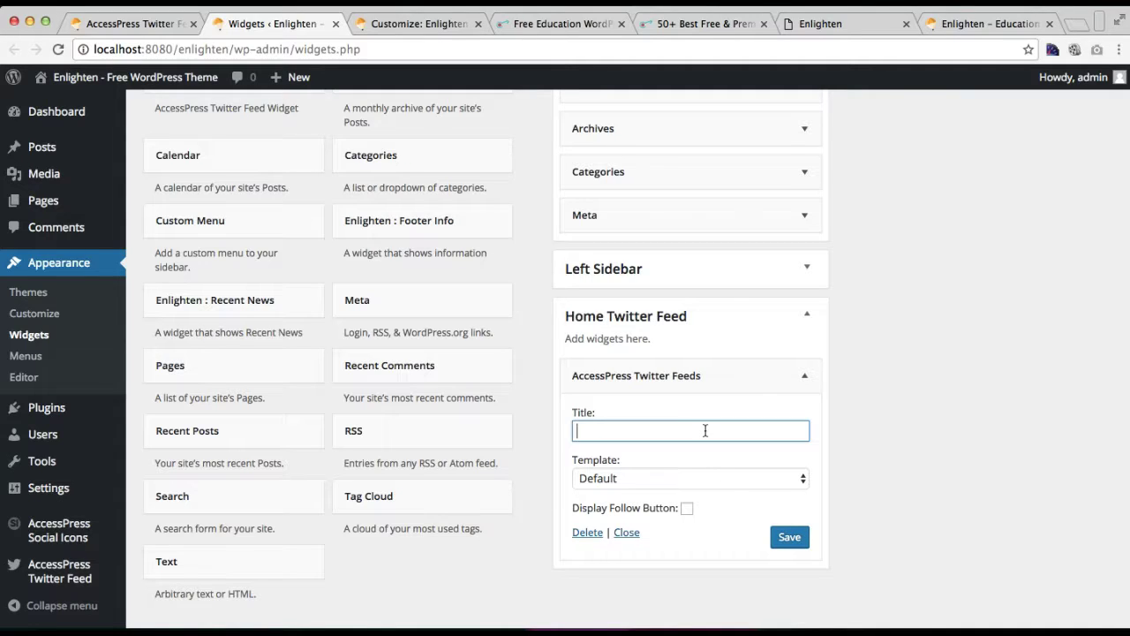
text(Twitter Feed)
click(790, 541)
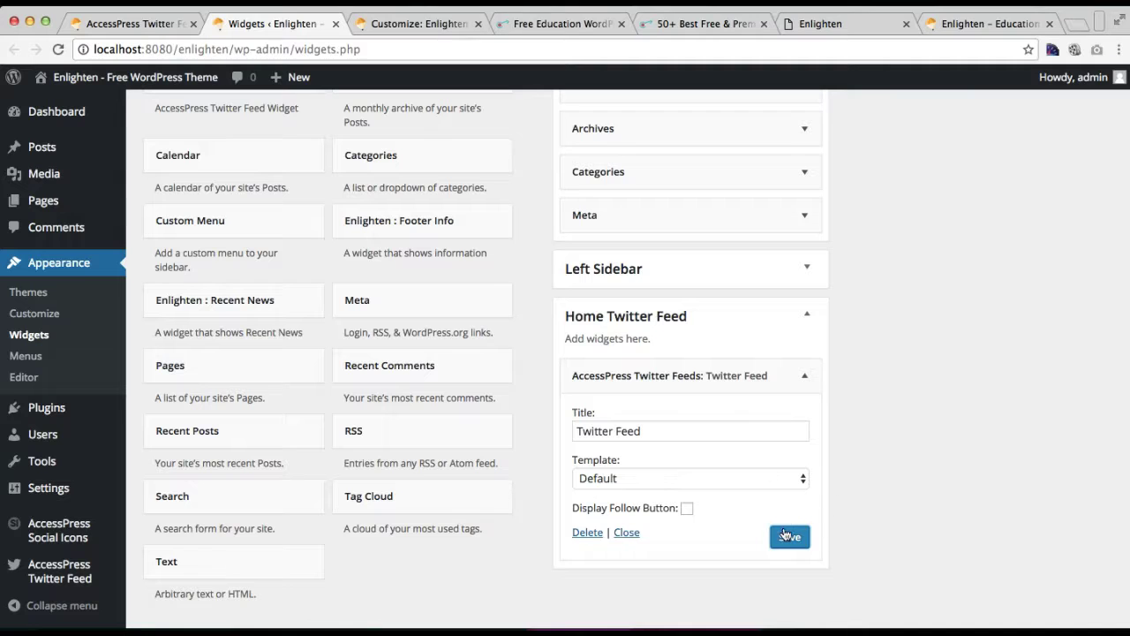
click(805, 329)
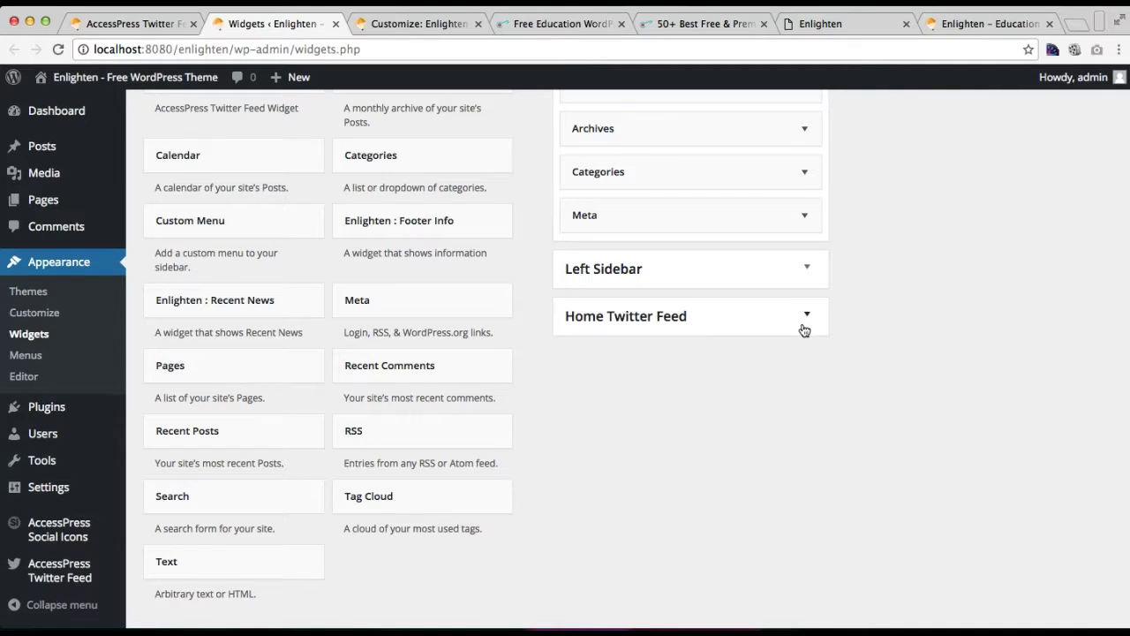
scroll(729, 305, up, 3)
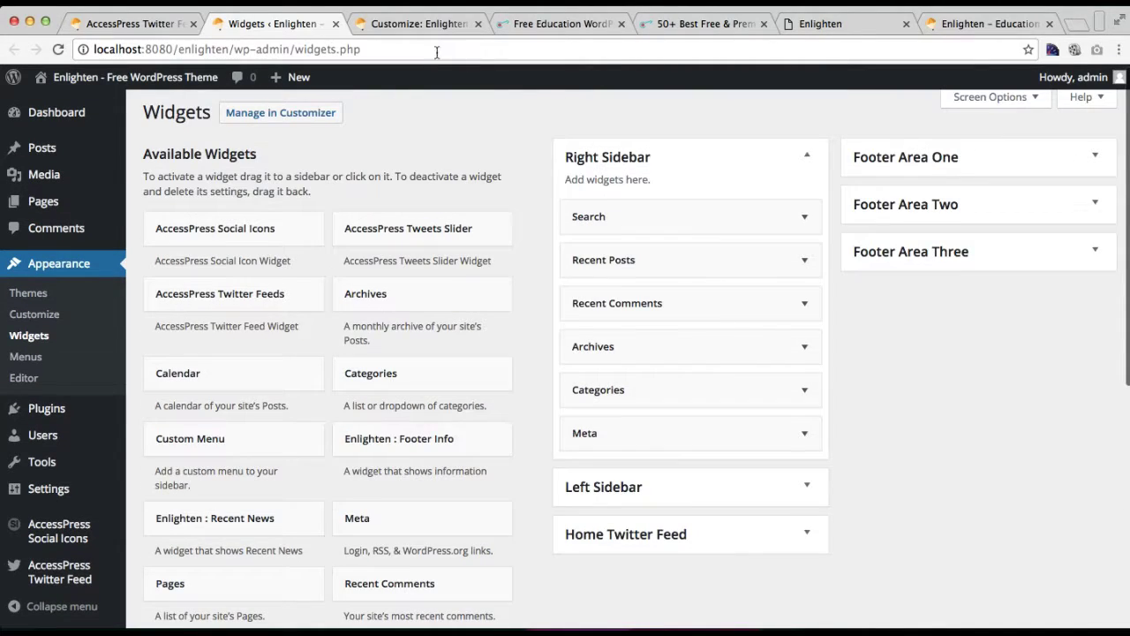
Open the live Enlighten site in a new tab via the admin bar's Visit Site link
mouse_move(115, 77)
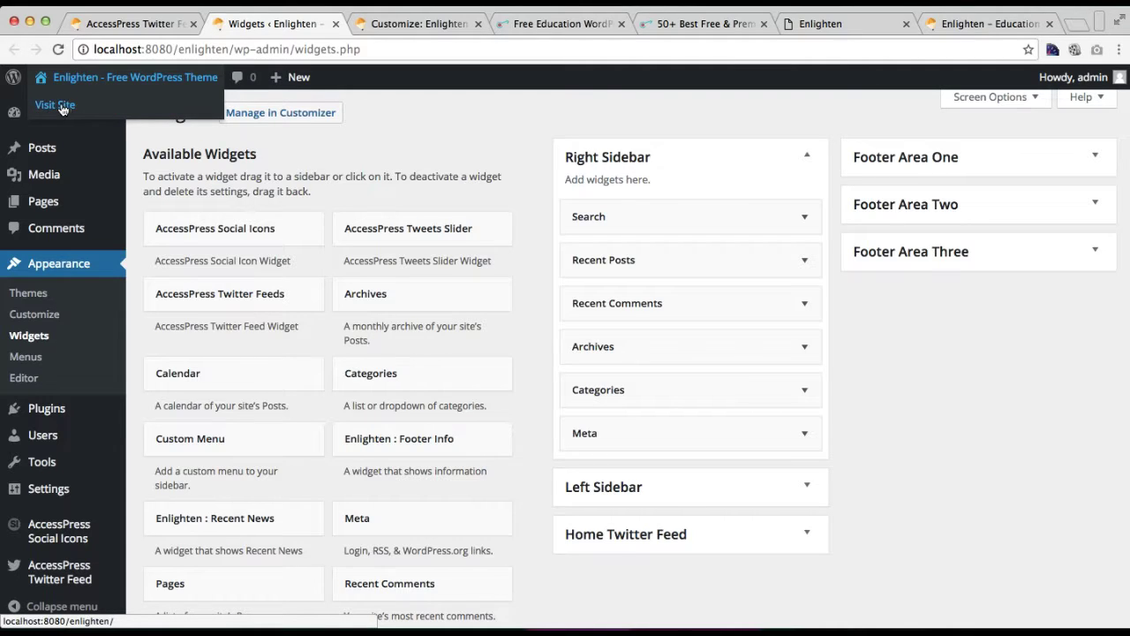
right_click(62, 109)
click(89, 112)
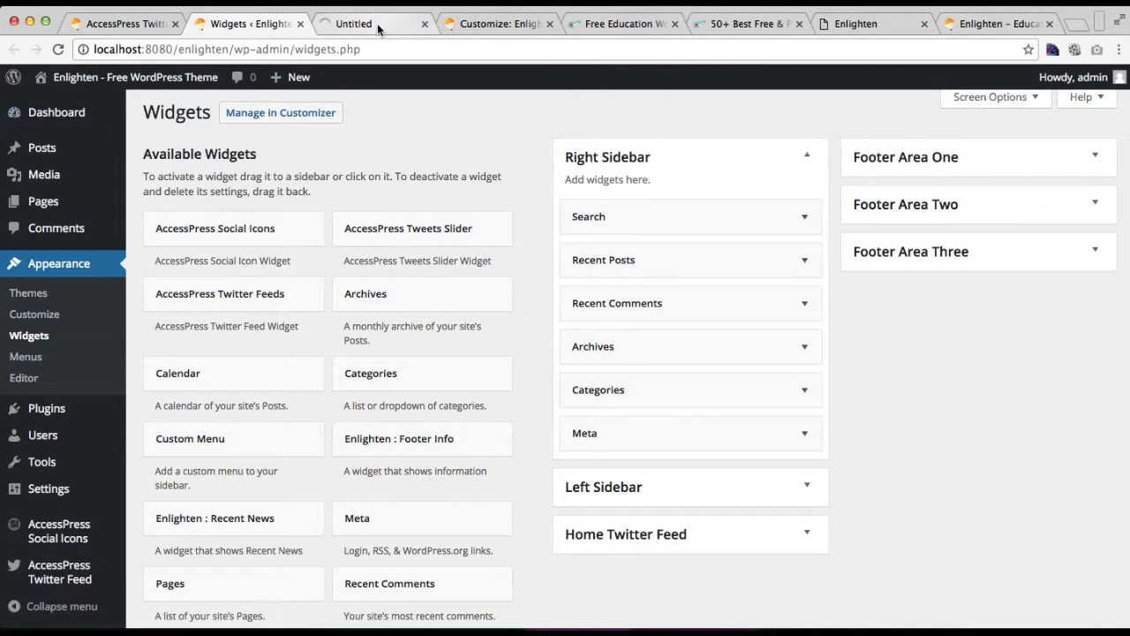
click(378, 29)
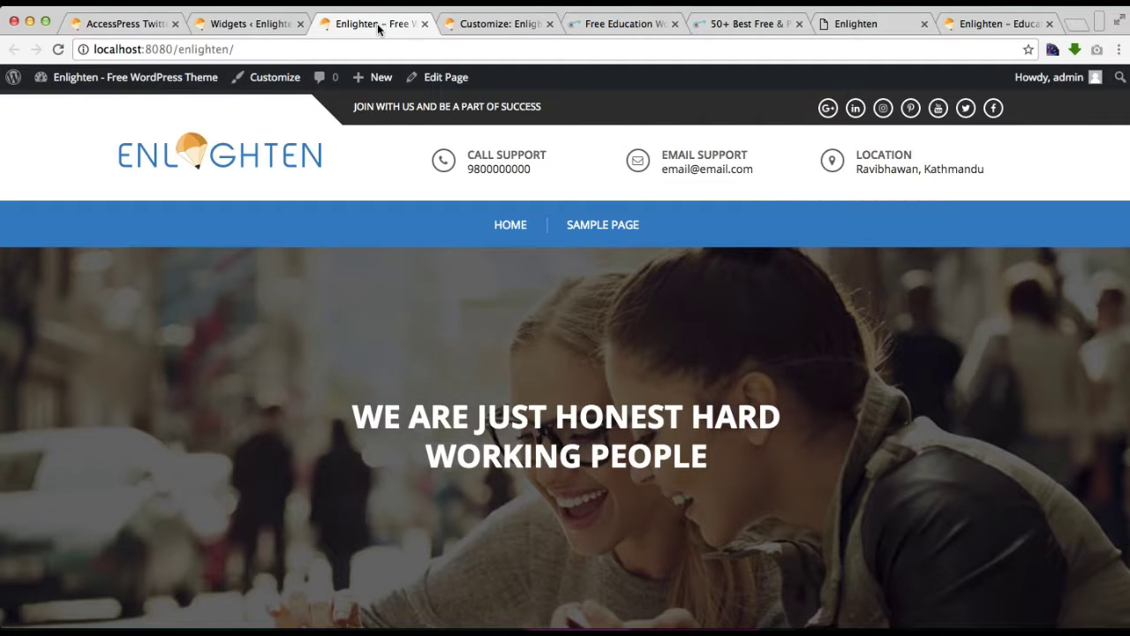
Scroll the homepage to check the news posts, Twitter Feed column and message
scroll(565, 459, down, 10)
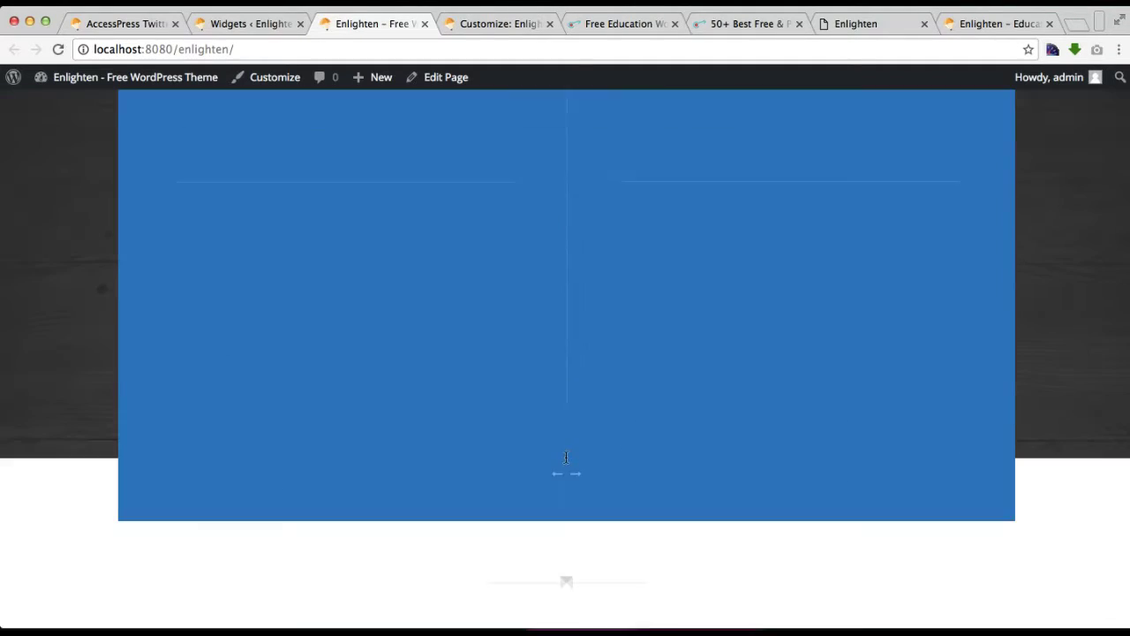
scroll(566, 462, down, 15)
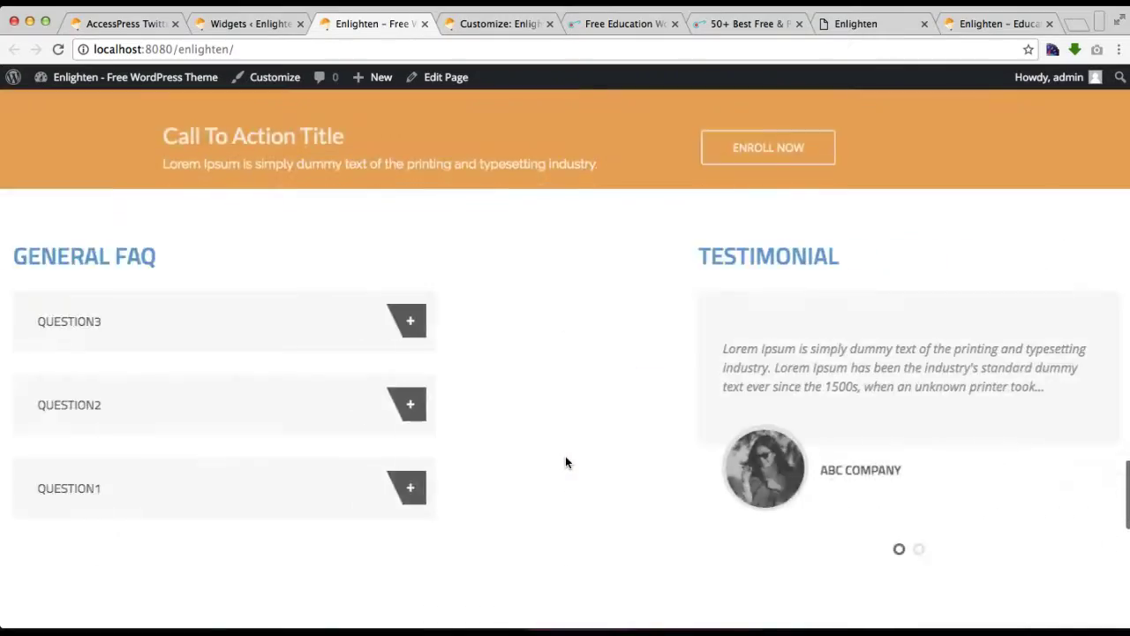
scroll(566, 462, down, 6)
scroll(566, 462, up, 3)
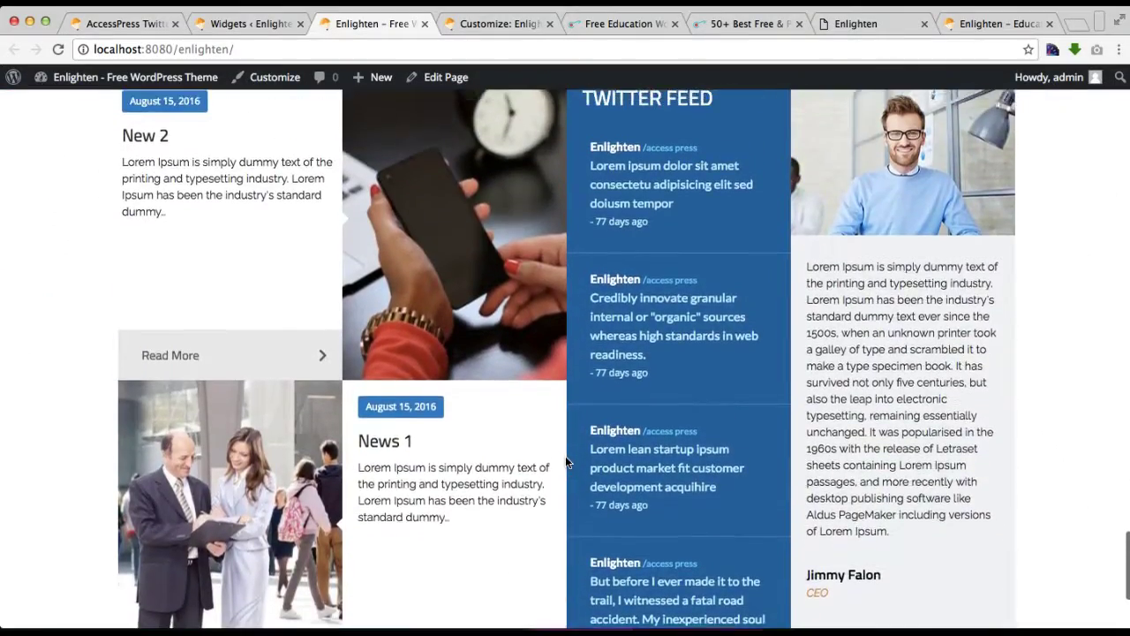
scroll(566, 462, up, 1)
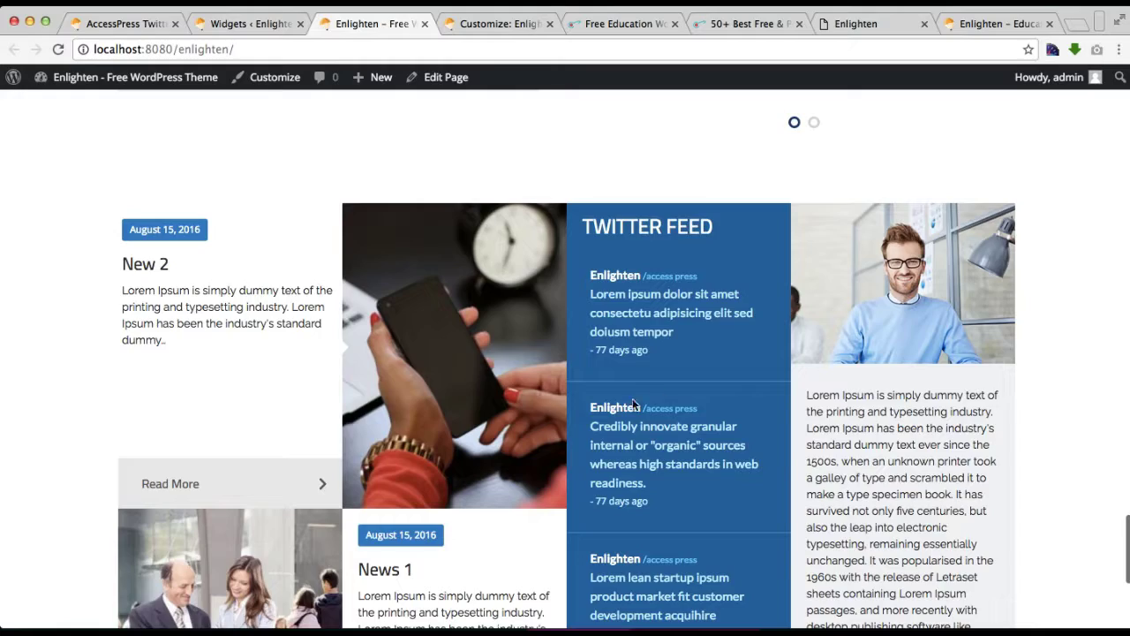
scroll(630, 401, down, 5)
scroll(628, 399, up, 5)
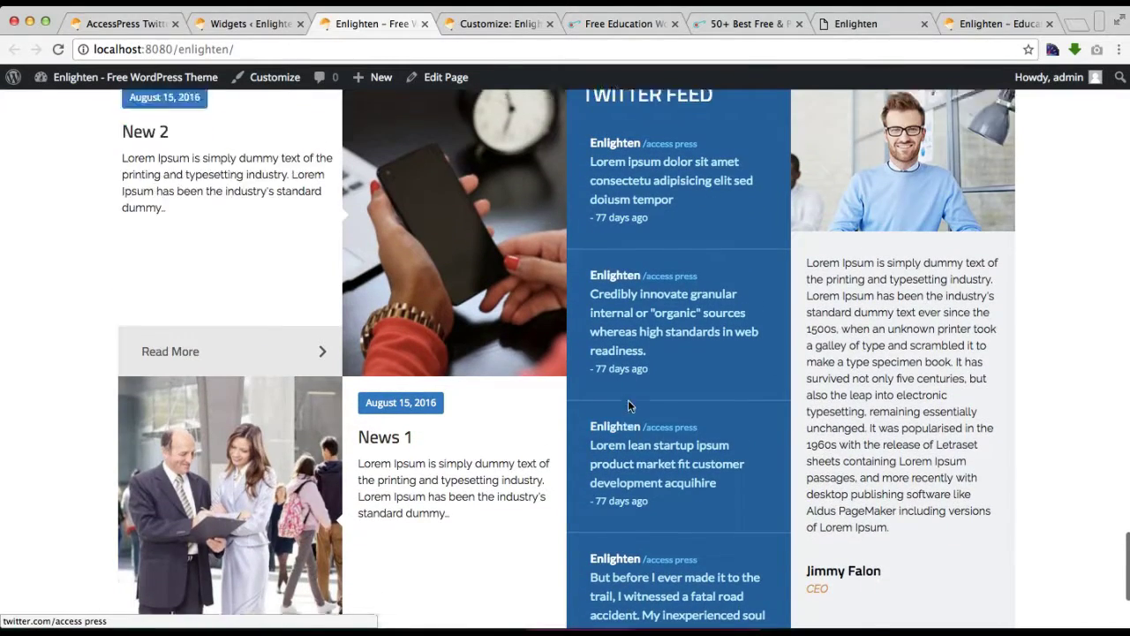
scroll(627, 399, down, 3)
scroll(628, 399, up, 2)
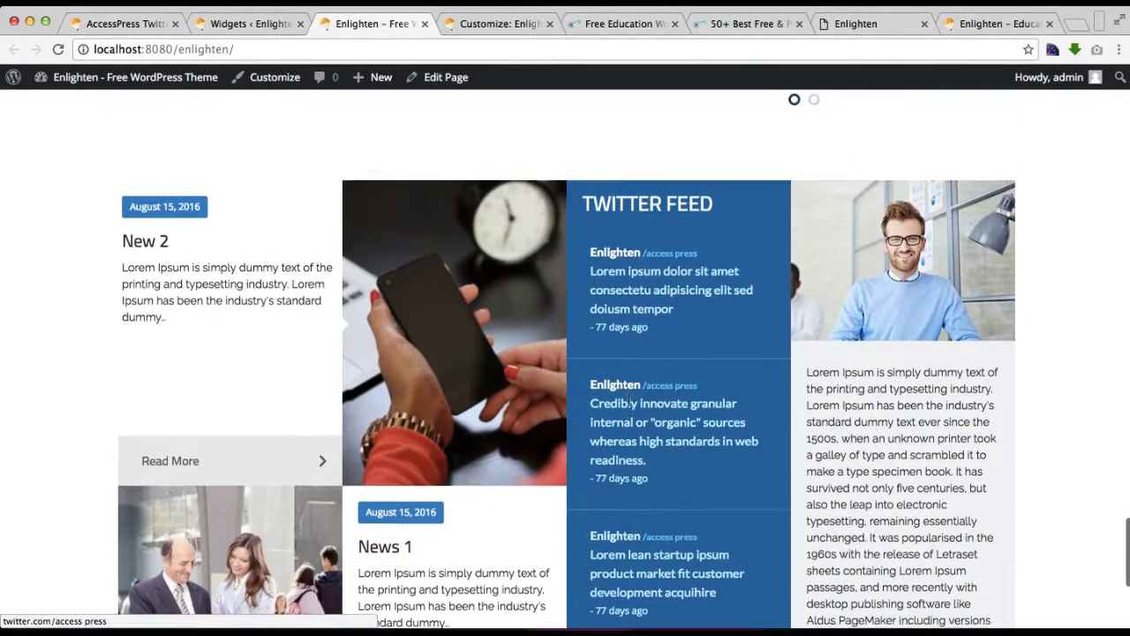
scroll(628, 402, up, 1)
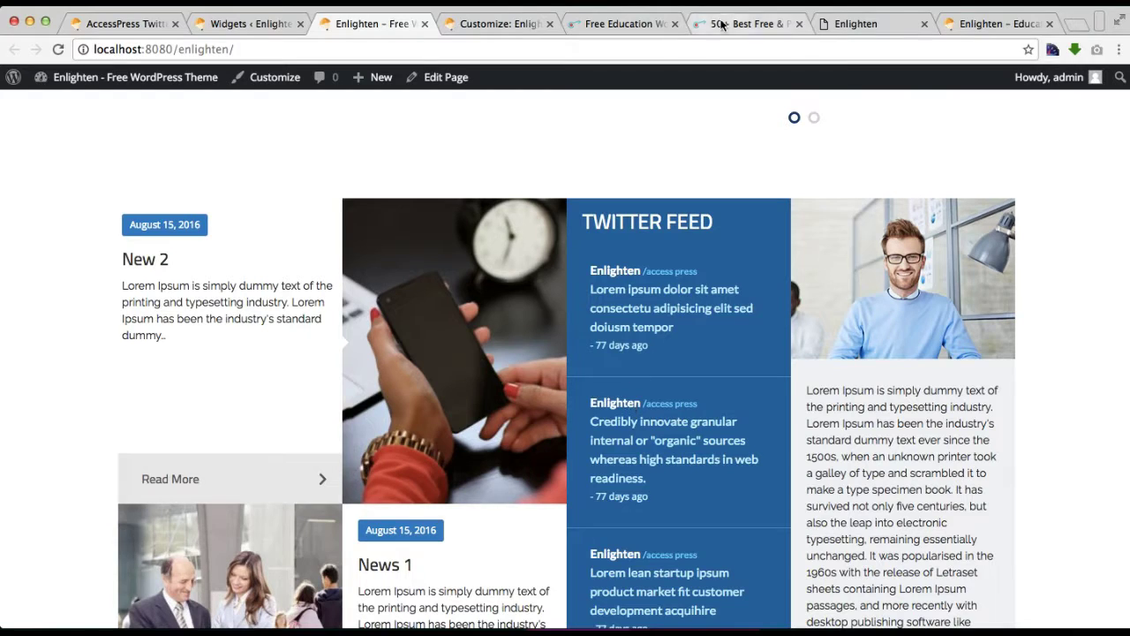
click(837, 24)
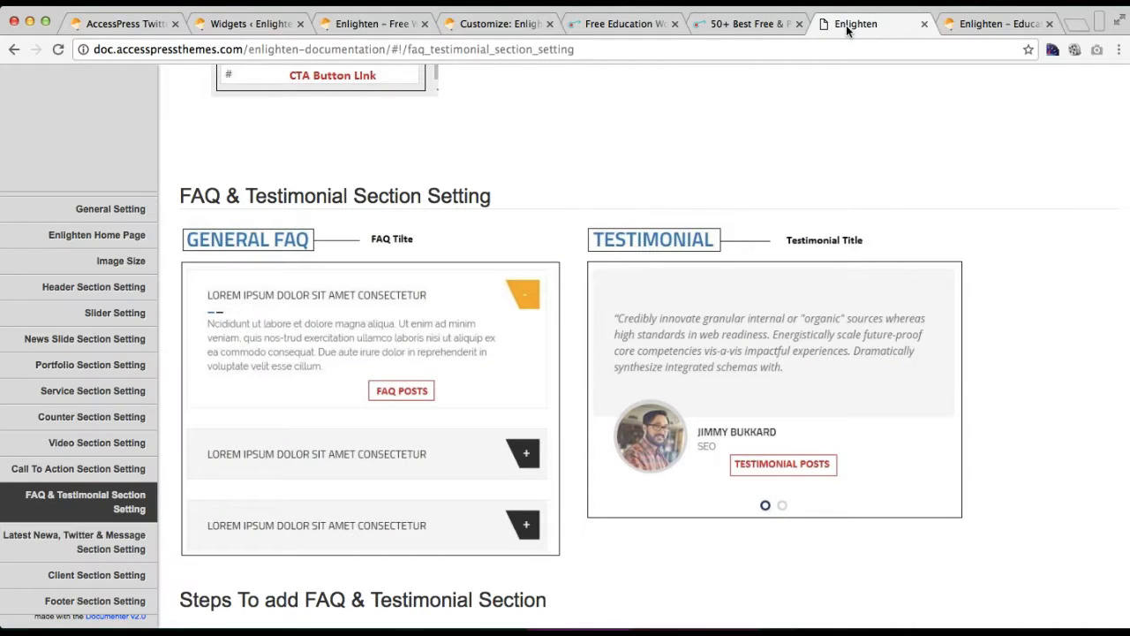
Go to the 'Latest Newa, Twitter & Message Section Setting' page of the Enlighten documentation
click(619, 27)
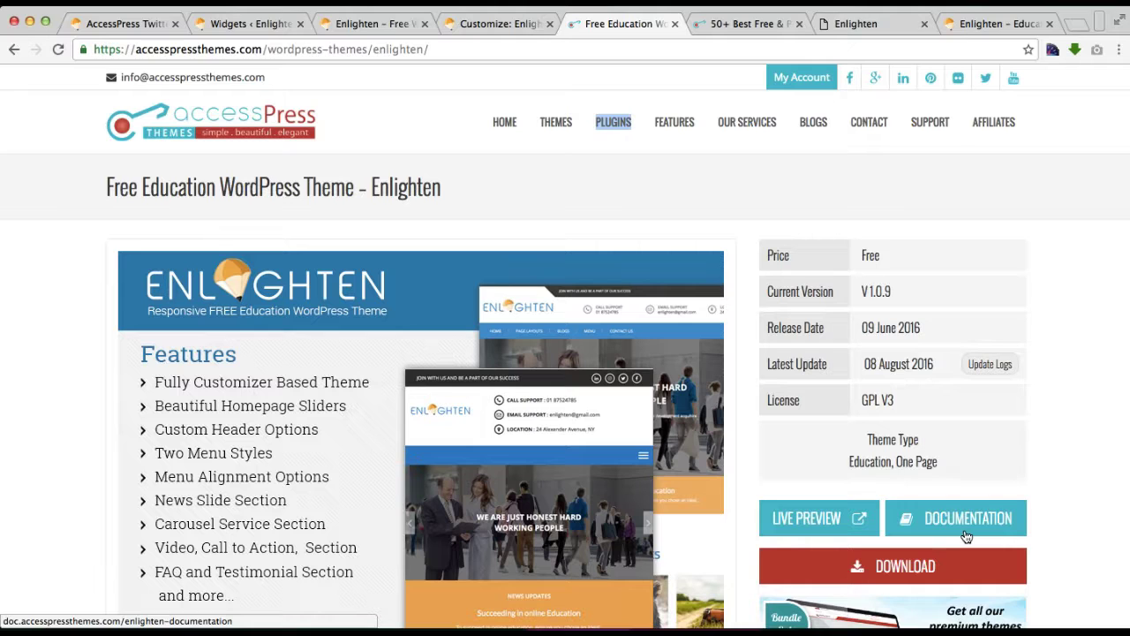
click(858, 23)
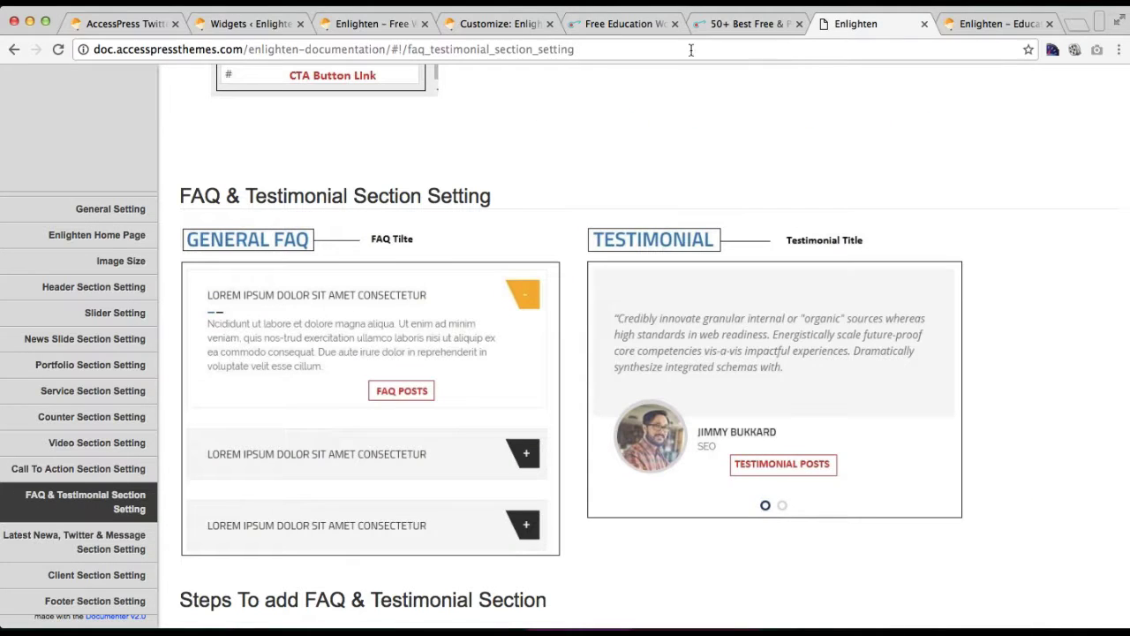
scroll(200, 411, down, 3)
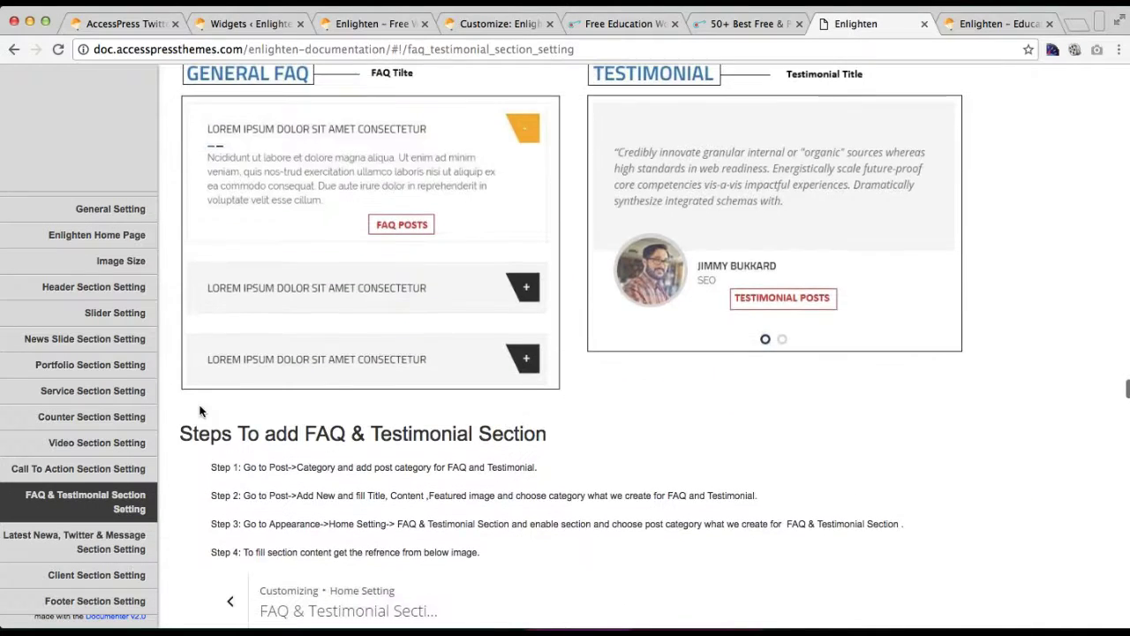
click(90, 548)
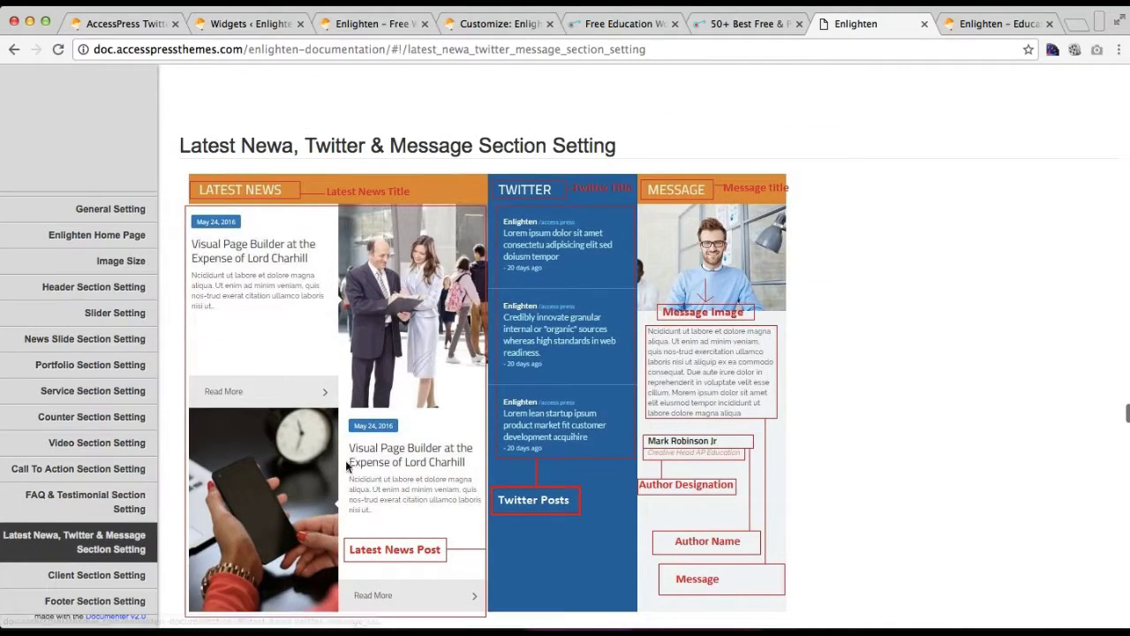
Read through the AccessPress Twitter Feed setup steps on that documentation page
scroll(884, 430, down, 10)
scroll(884, 430, up, 3)
scroll(885, 431, down, 15)
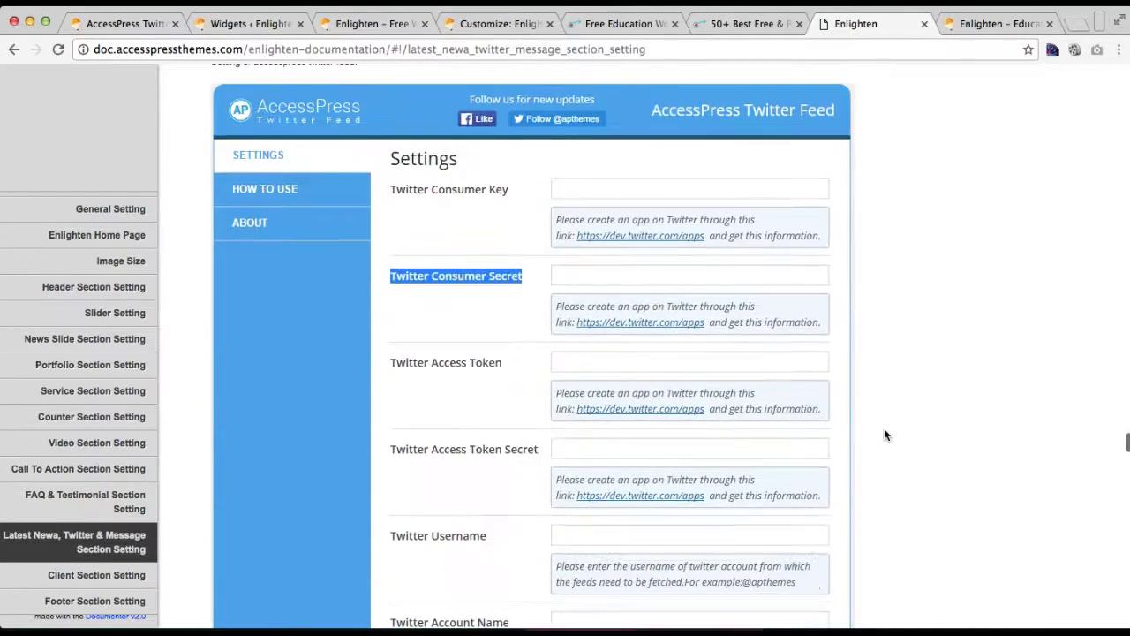
scroll(886, 434, down, 15)
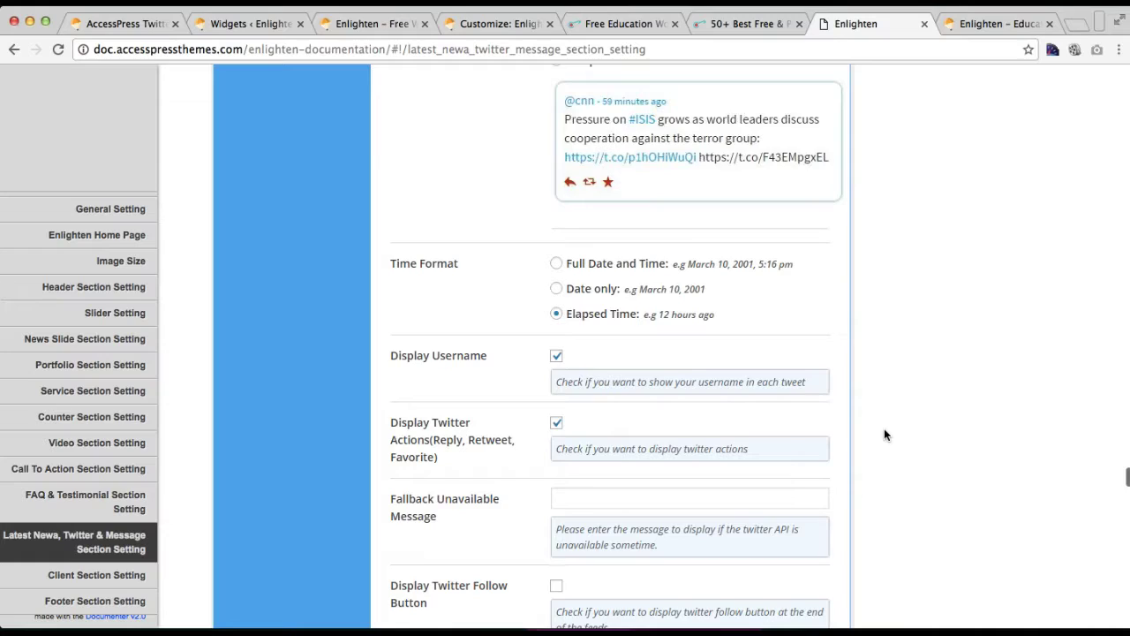
scroll(885, 435, down, 3)
scroll(885, 434, up, 10)
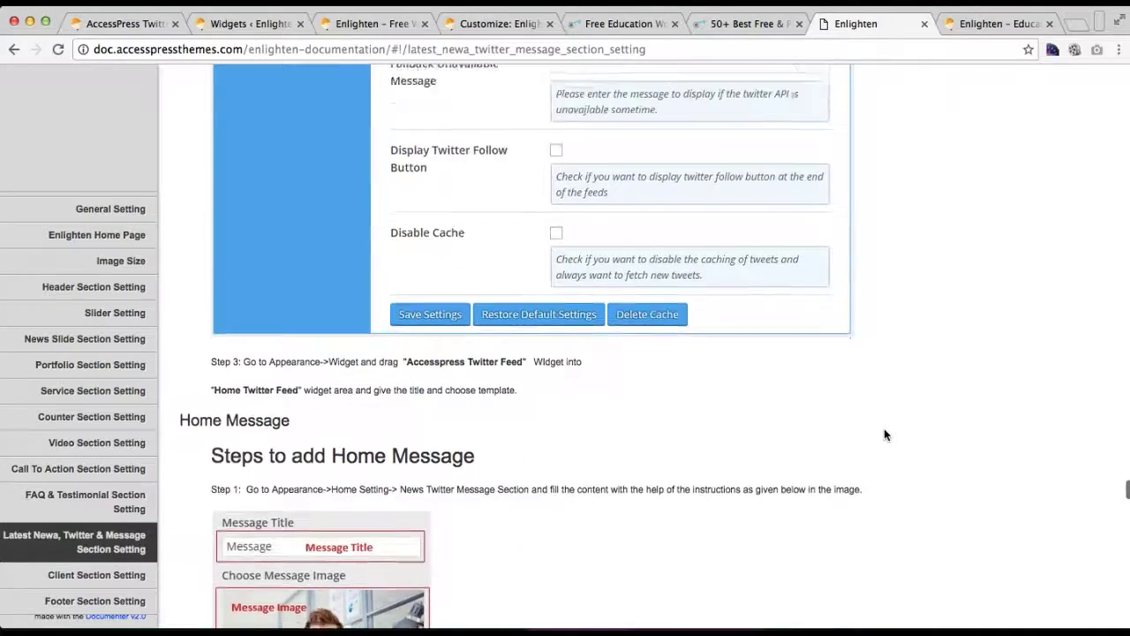
scroll(884, 434, up, 3)
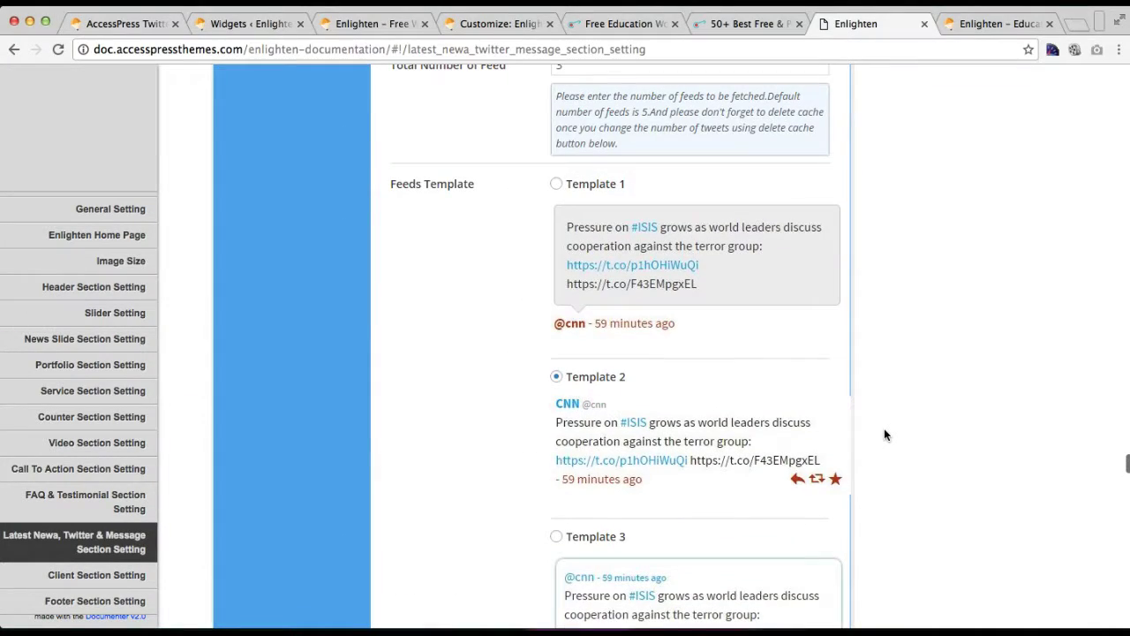